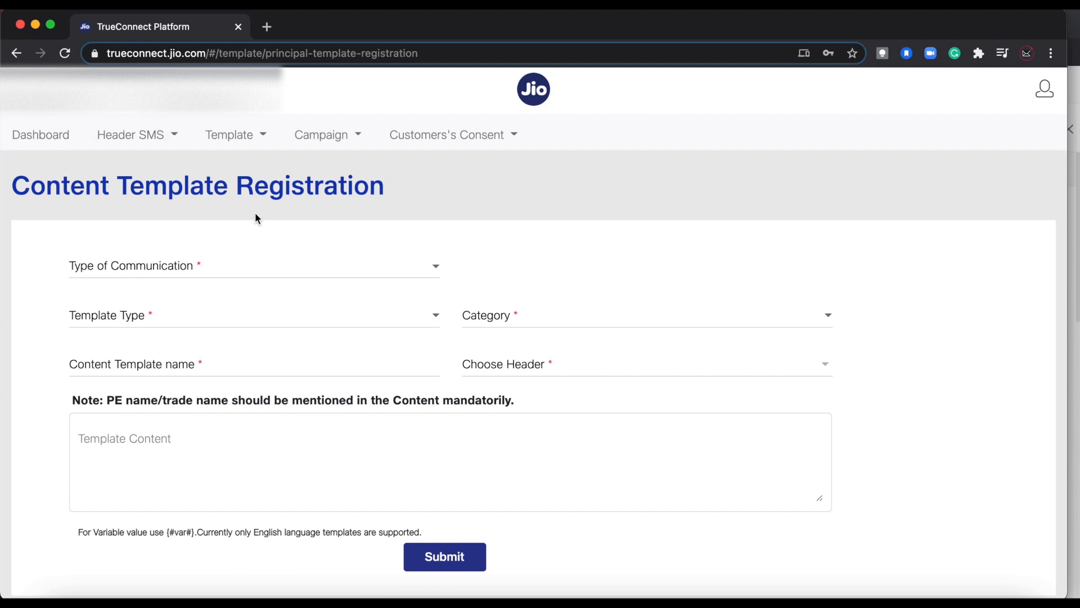
# - Set the communication type to Service Inferred, the template type to SMS, and the category to Consumer Goods and Automobiles
pyautogui.click(204, 272)
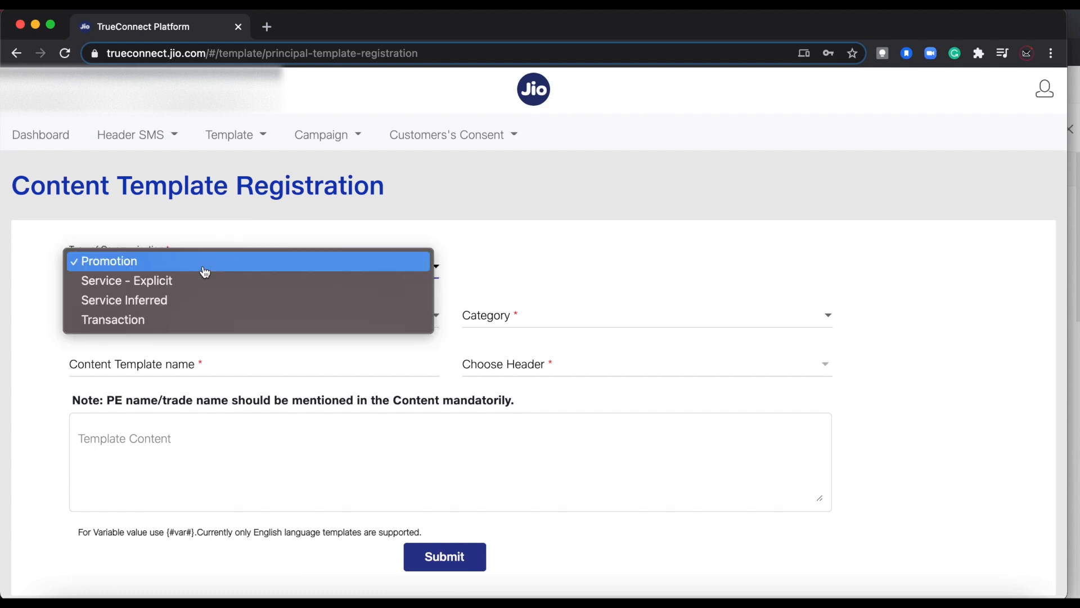
pyautogui.click(205, 305)
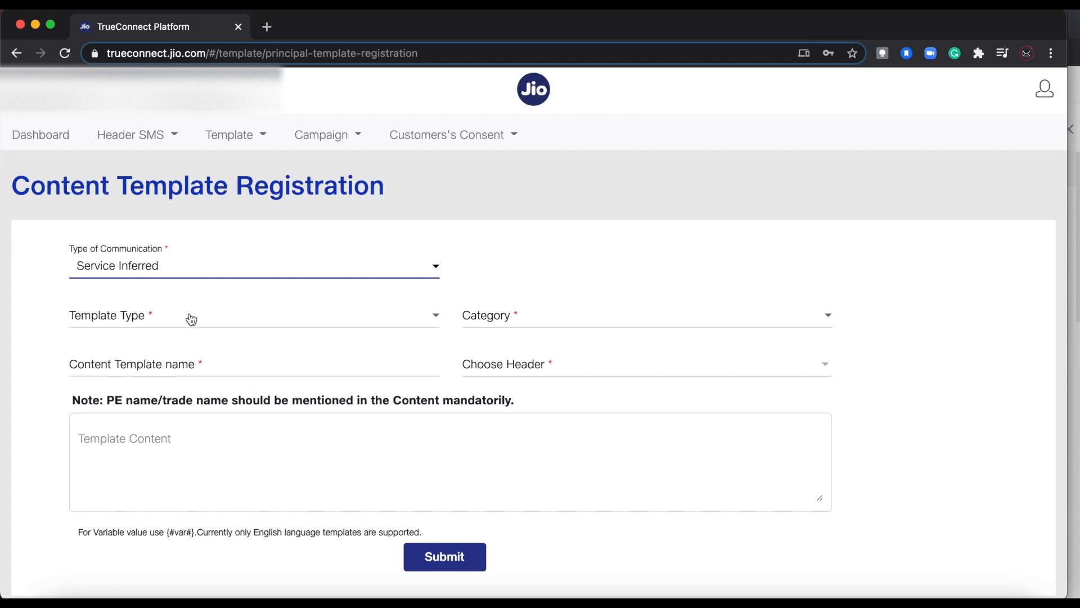
pyautogui.click(190, 315)
pyautogui.click(193, 331)
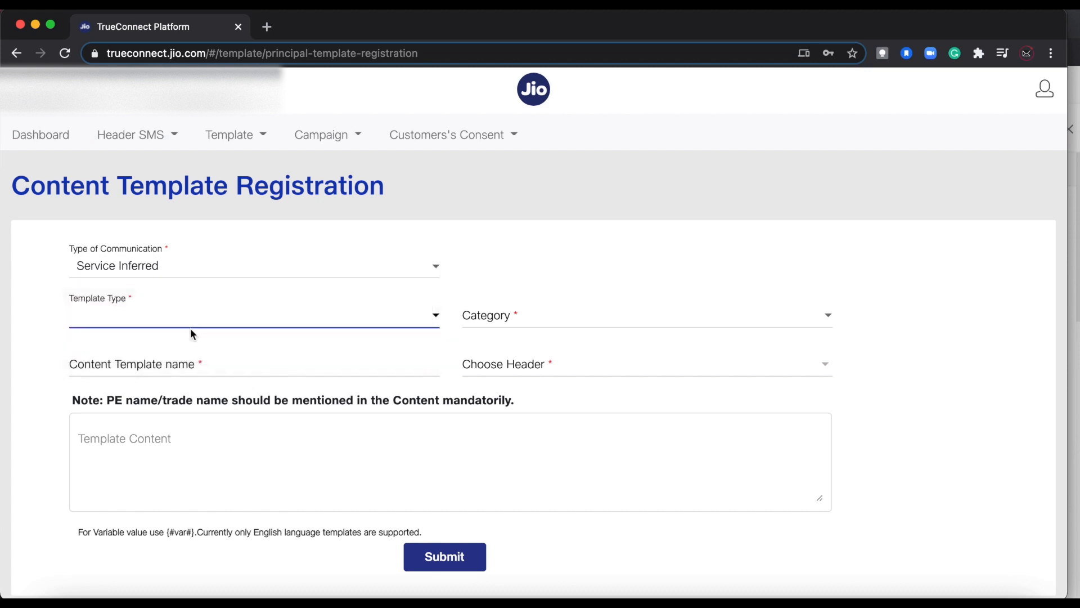
pyautogui.click(523, 322)
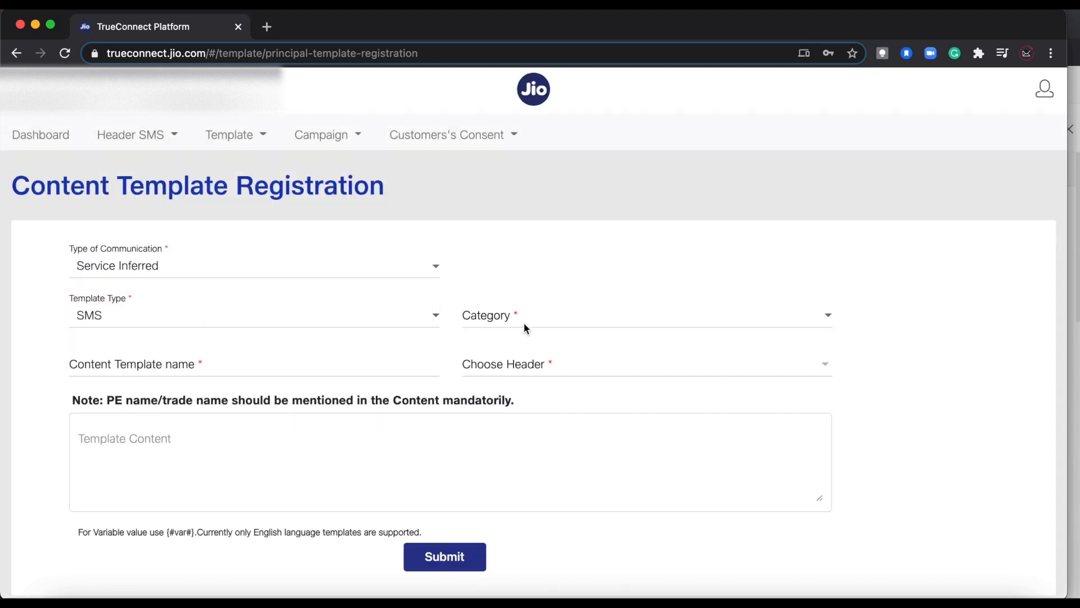
pyautogui.click(525, 328)
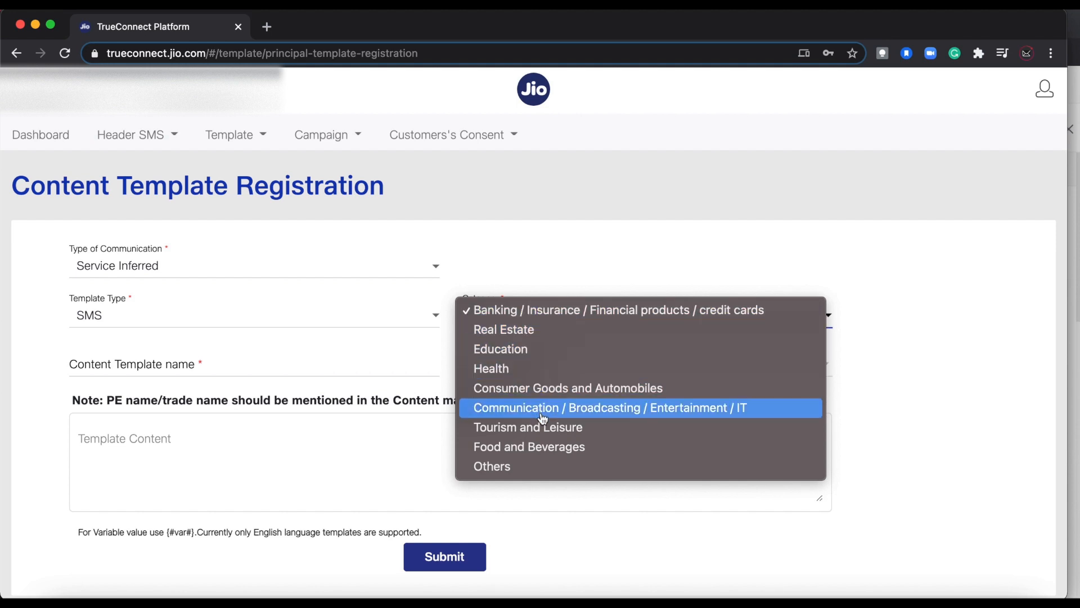
pyautogui.click(538, 388)
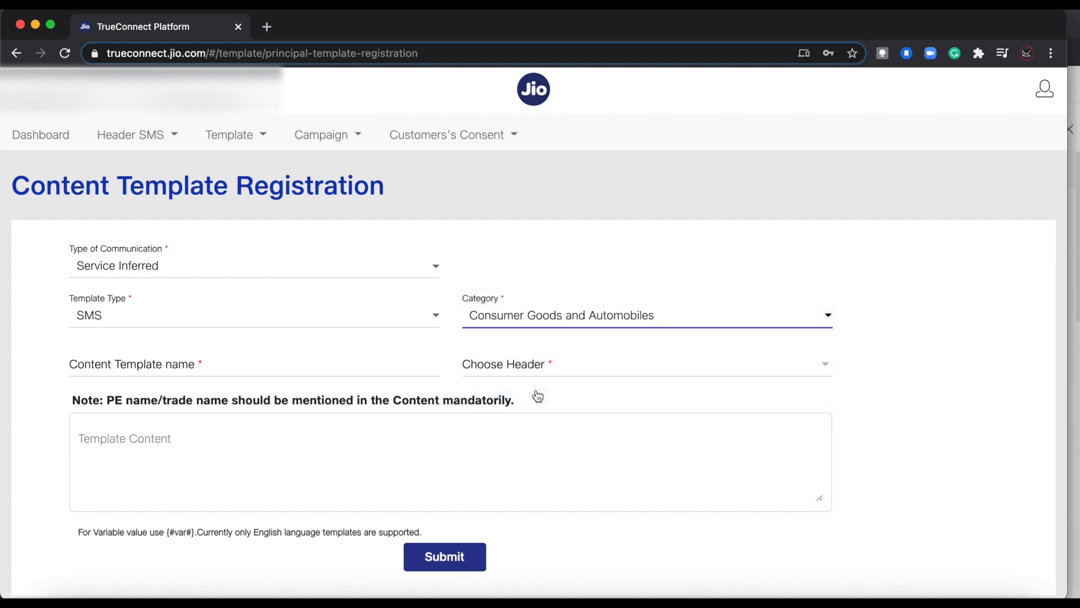
# - Name the content template "Insurance Reminder" and assign the headers PCXPRT, PCNVFX and KOTAAH to it
pyautogui.click(242, 355)
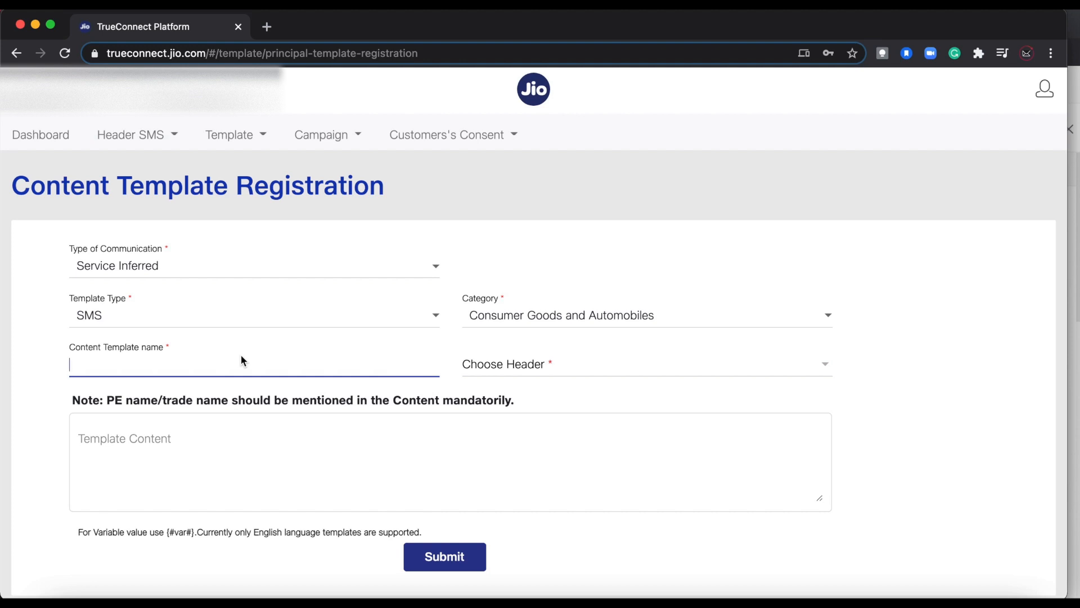
pyautogui.write('Insurance Reminder')
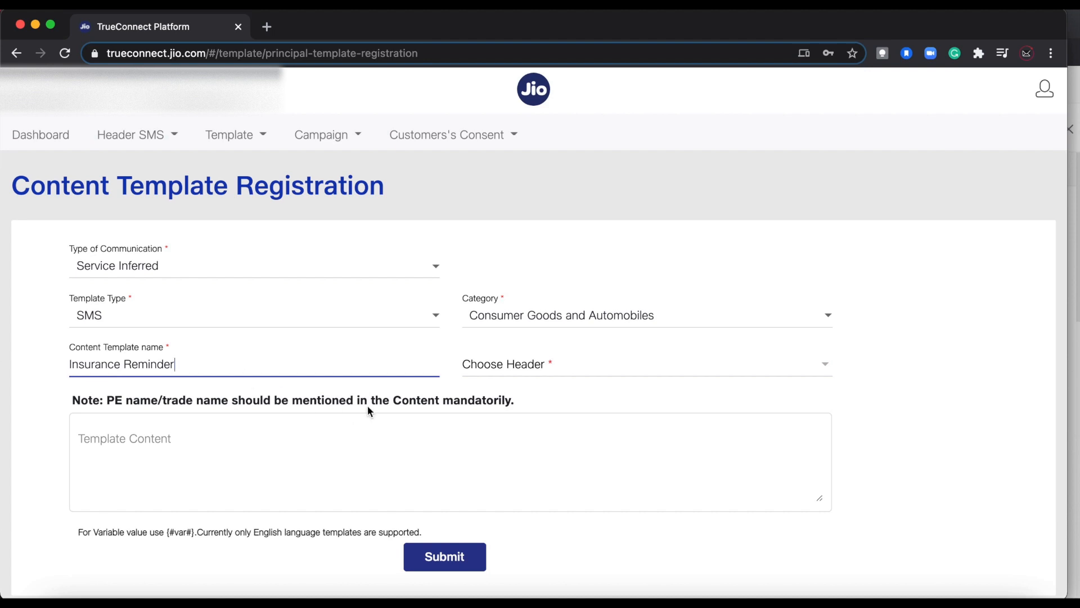
pyautogui.click(475, 369)
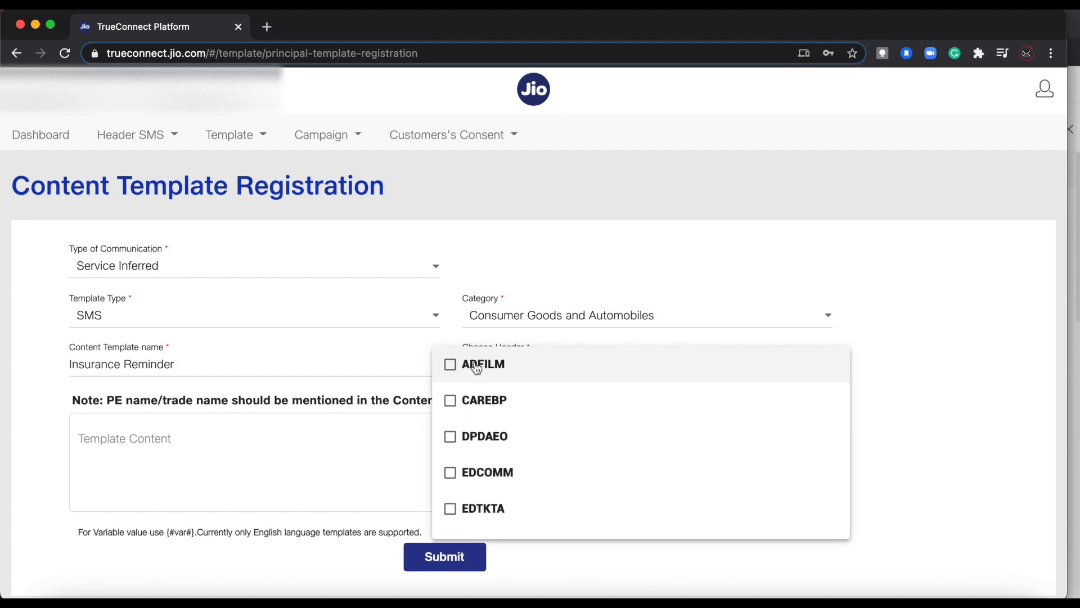
pyautogui.scroll(-1, 543, 470)
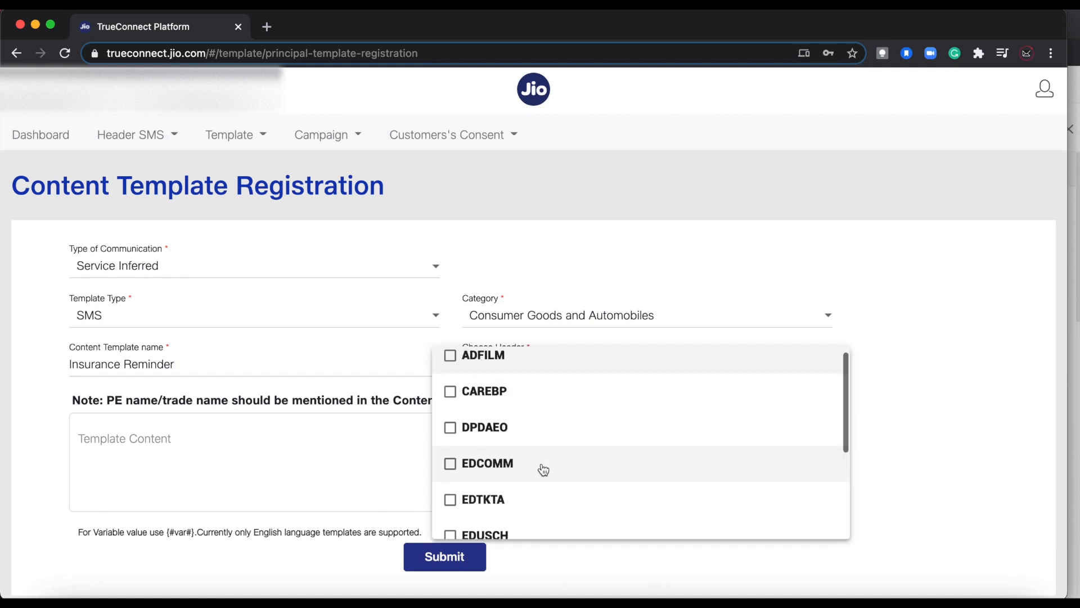
pyautogui.scroll(-5, 543, 470)
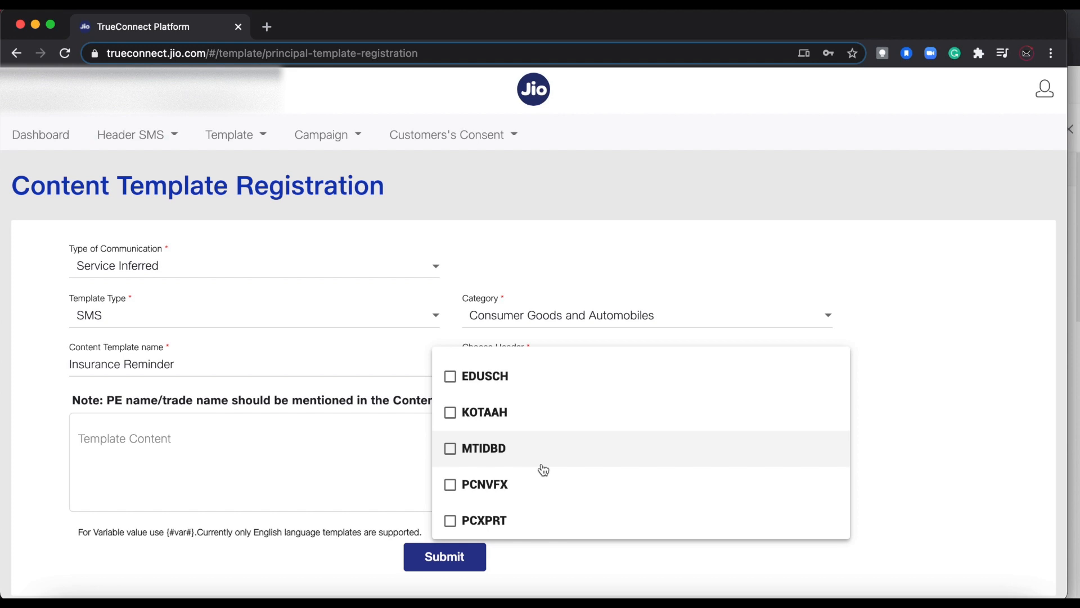
pyautogui.click(453, 523)
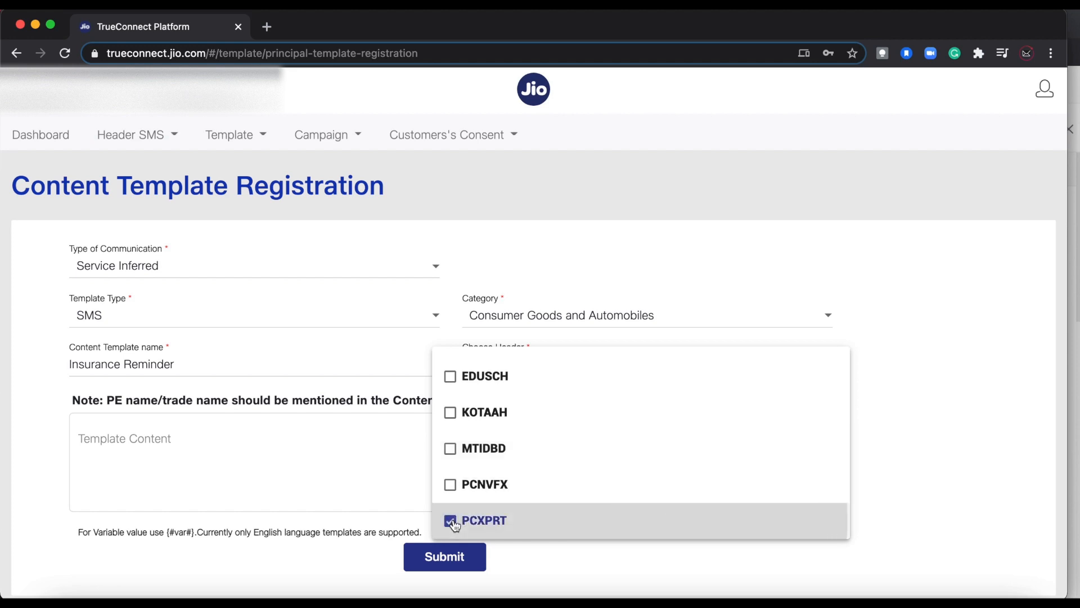
pyautogui.click(450, 485)
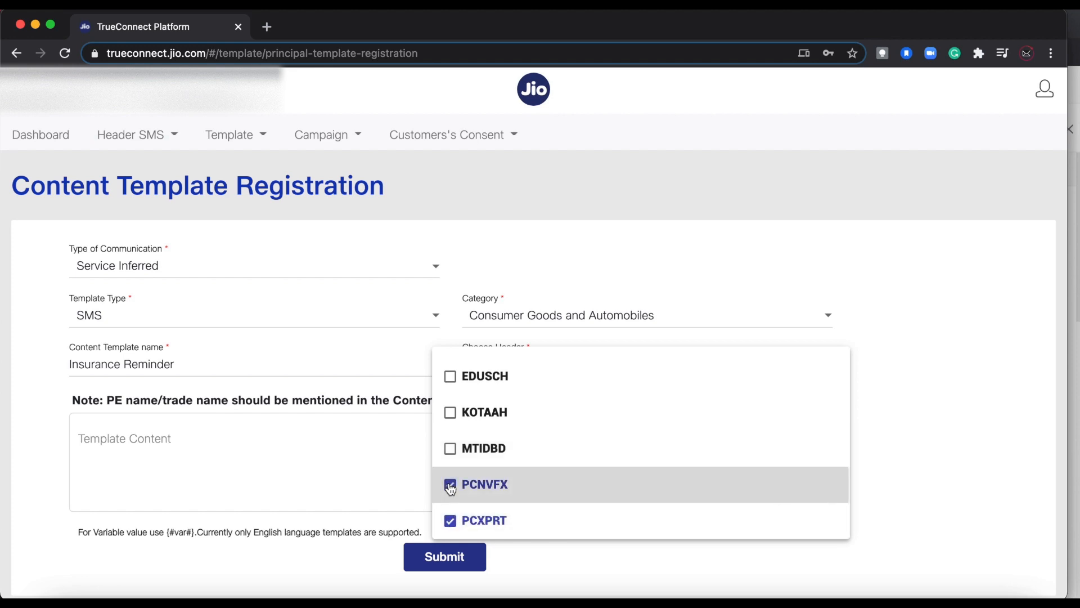
pyautogui.click(451, 414)
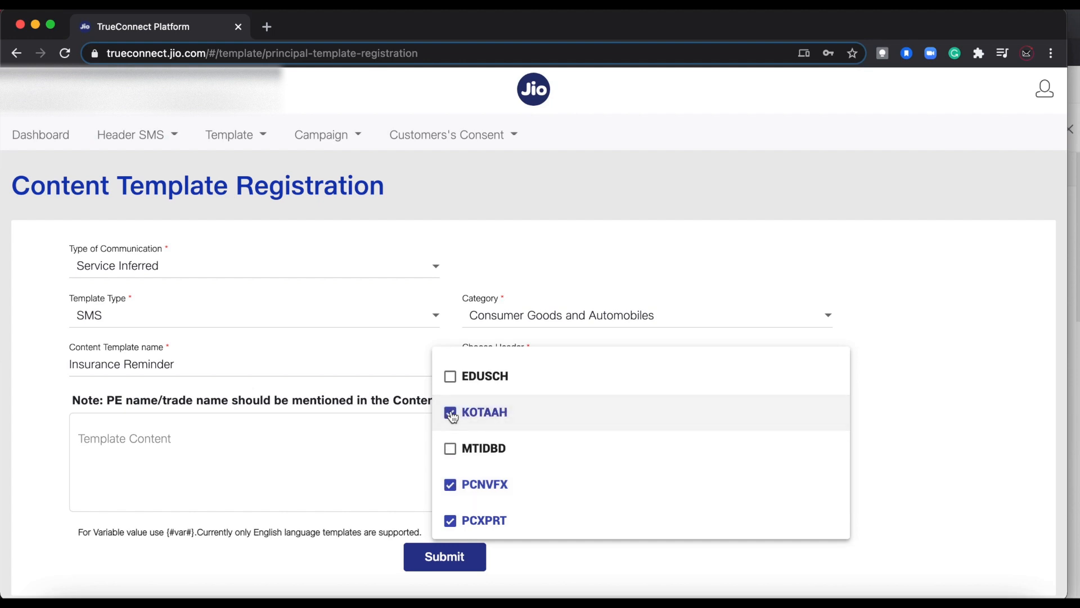
pyautogui.click(892, 326)
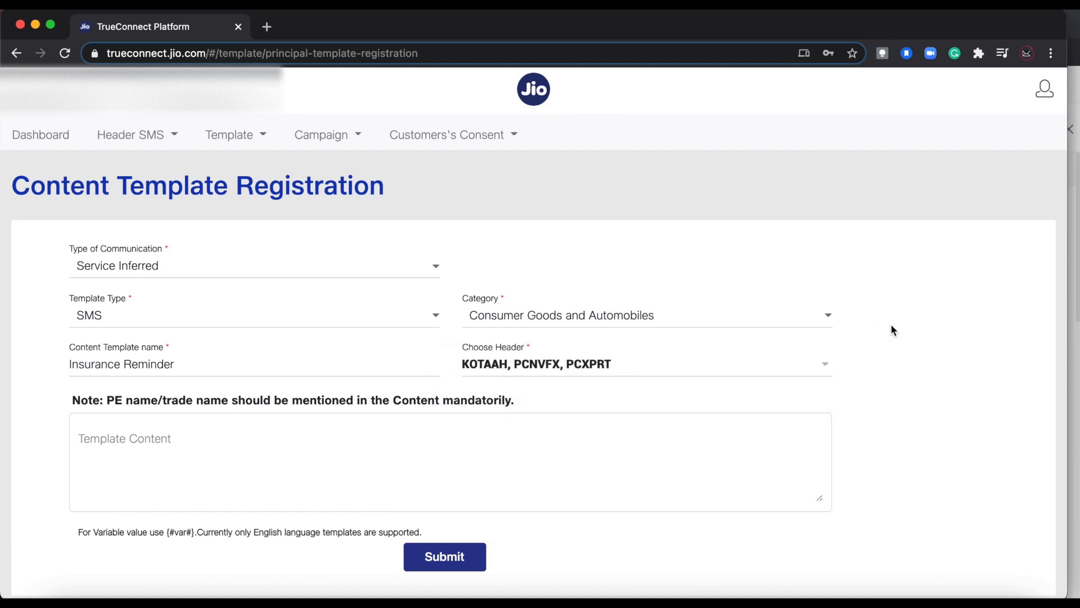
# - Enter the opening of the template content: "Dear {#var#} , your bike insurance is expiring in next {#var#}"
pyautogui.click(467, 471)
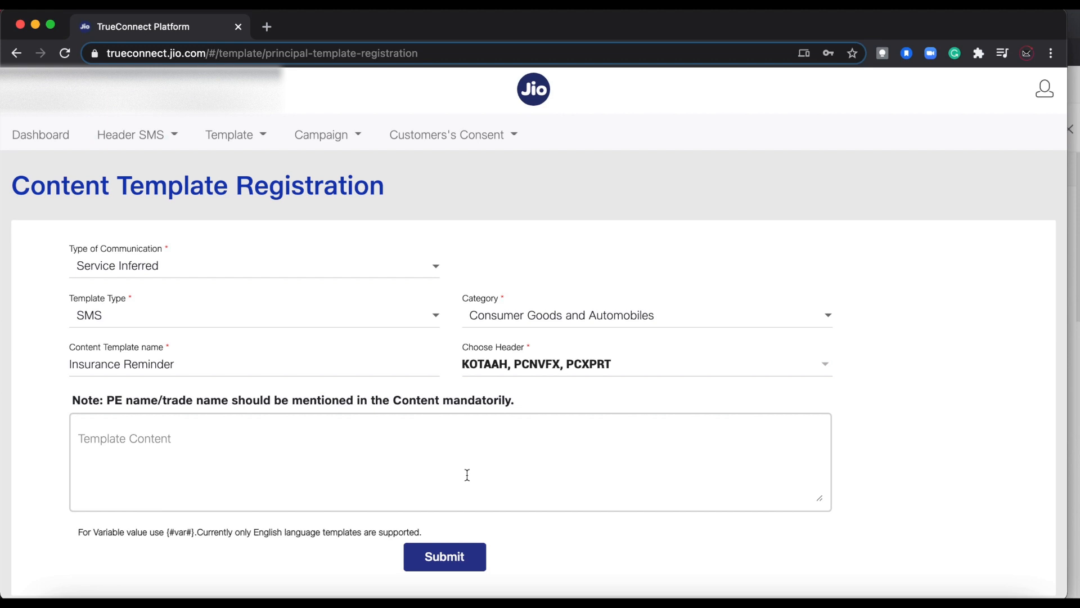
pyautogui.click(253, 452)
pyautogui.moveTo(107, 399); pyautogui.dragTo(533, 401)
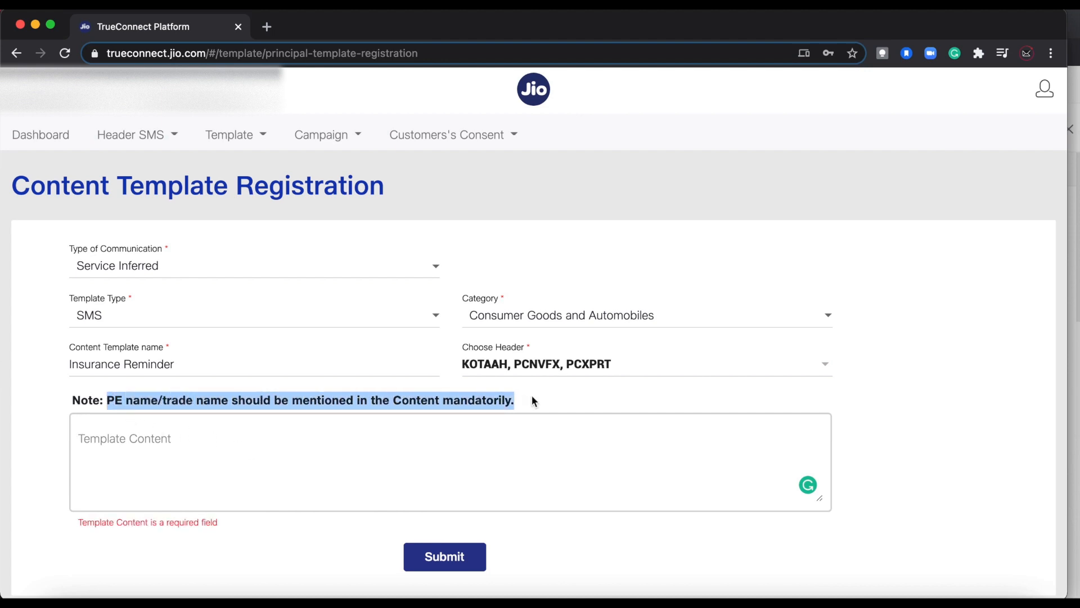
pyautogui.click(535, 399)
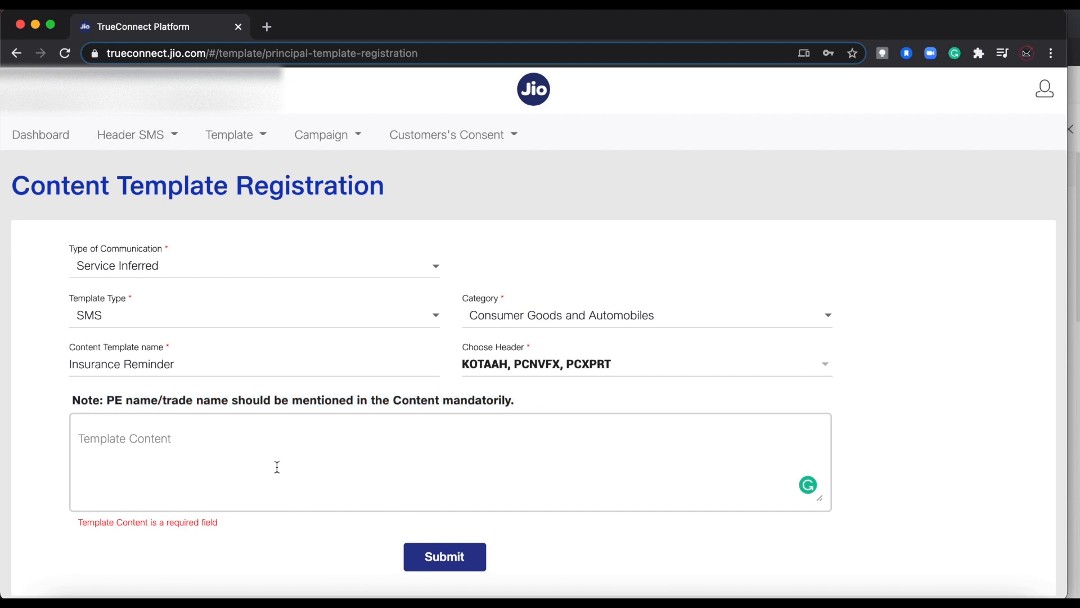
pyautogui.click(248, 464)
pyautogui.write('Dear ')
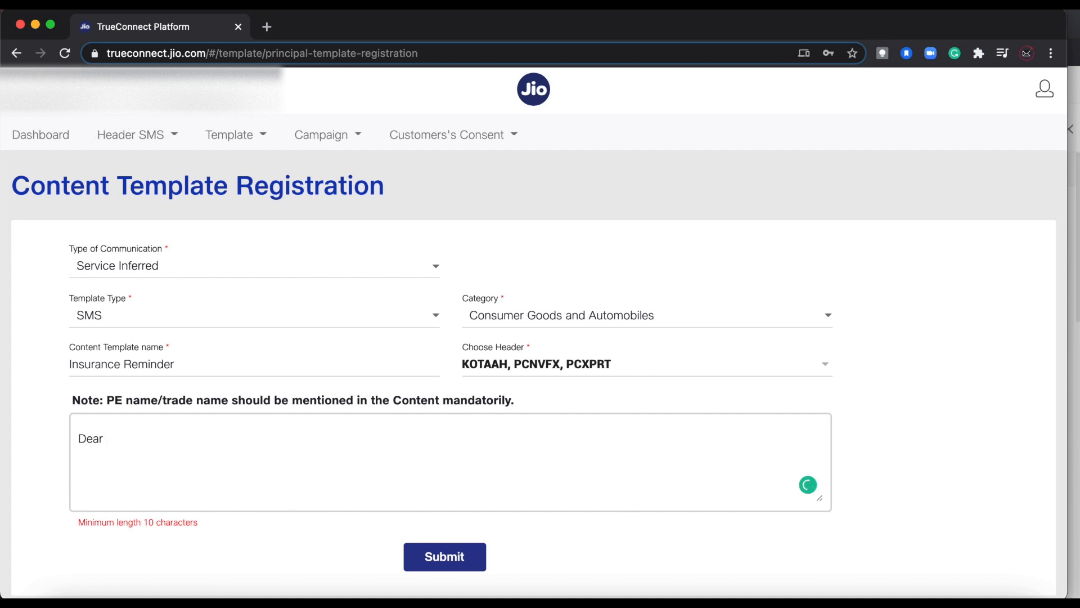
pyautogui.write('{#')
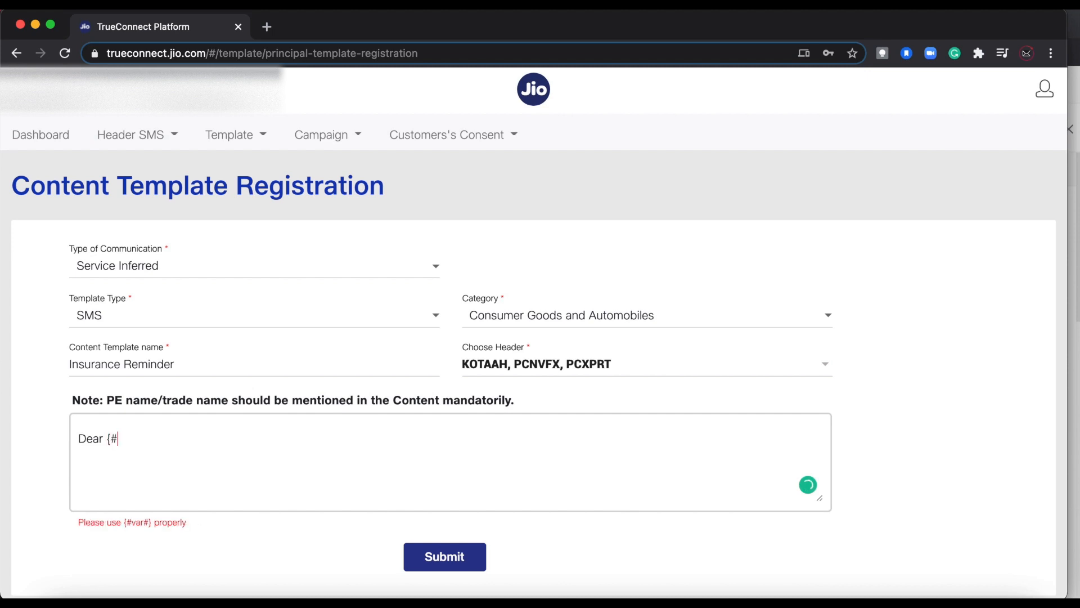
pyautogui.write('var#}')
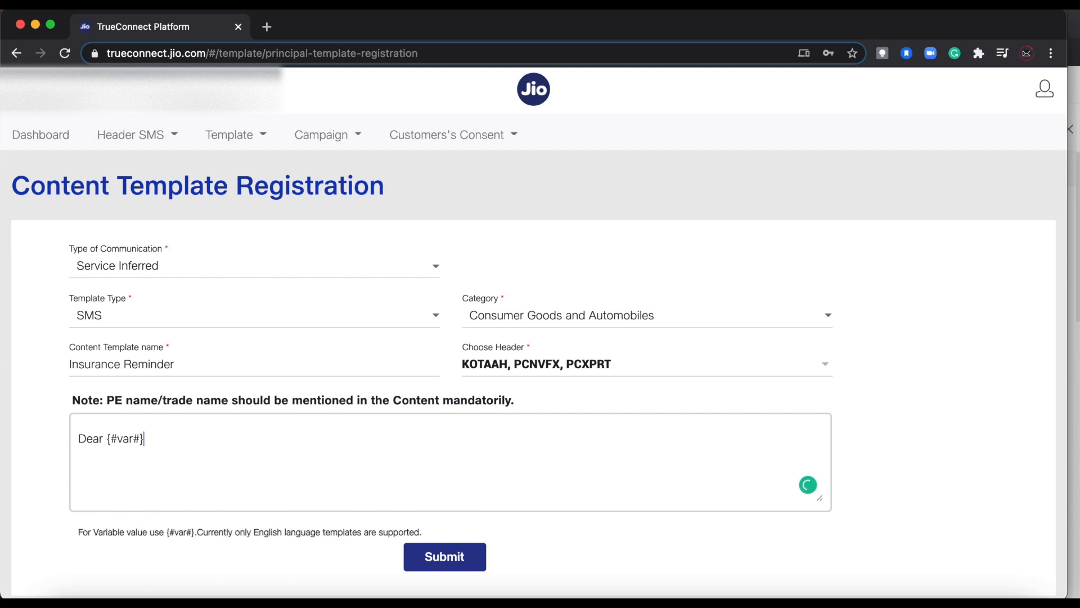
pyautogui.write(' , your bike ins')
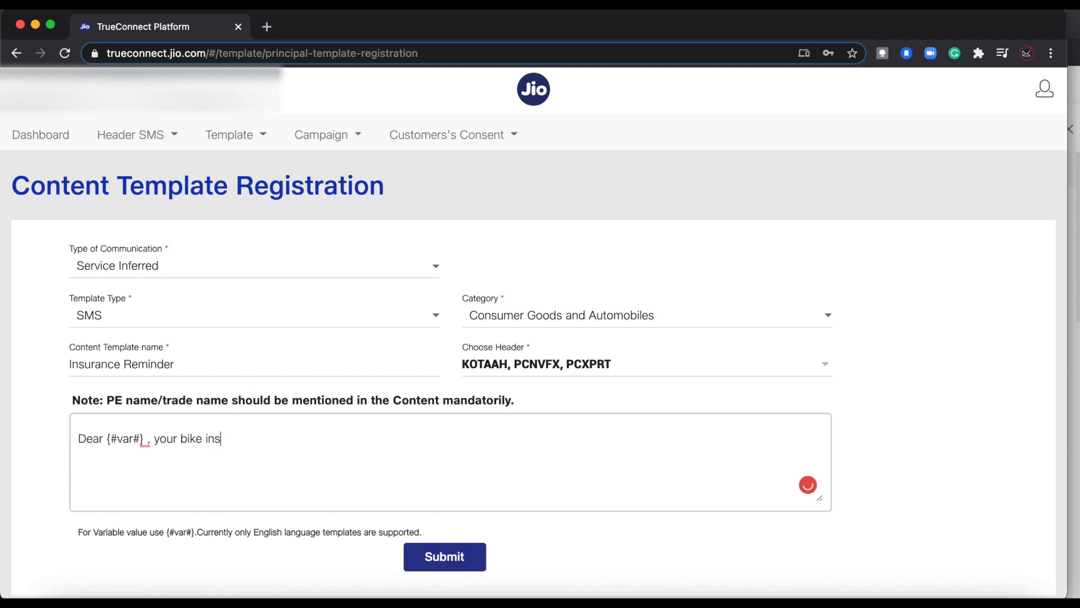
pyautogui.write('urance is expiring in next ')
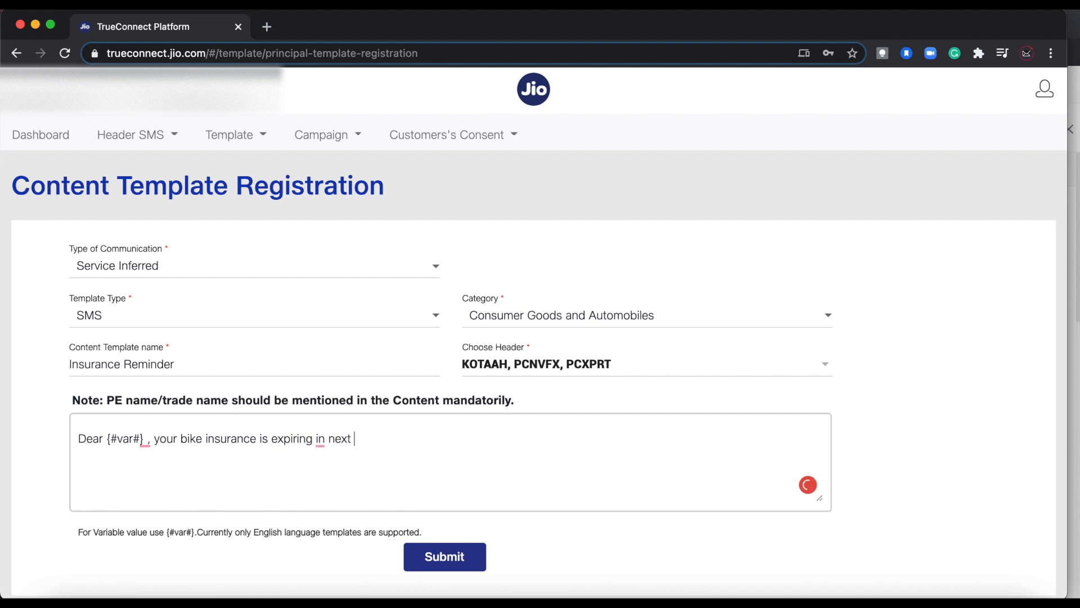
pyautogui.write('{#var#')
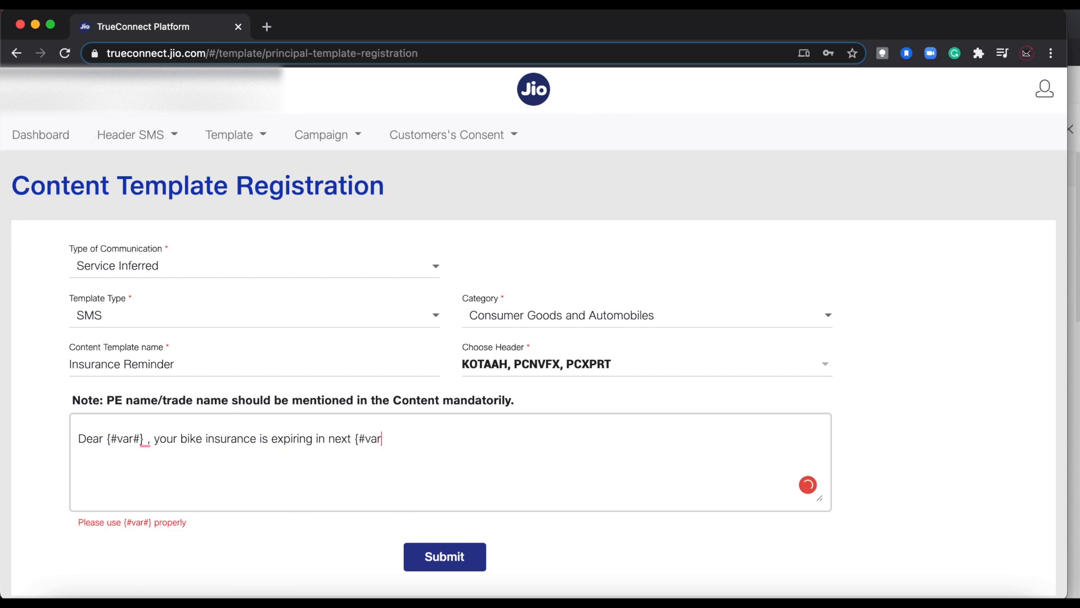
pyautogui.write('}')
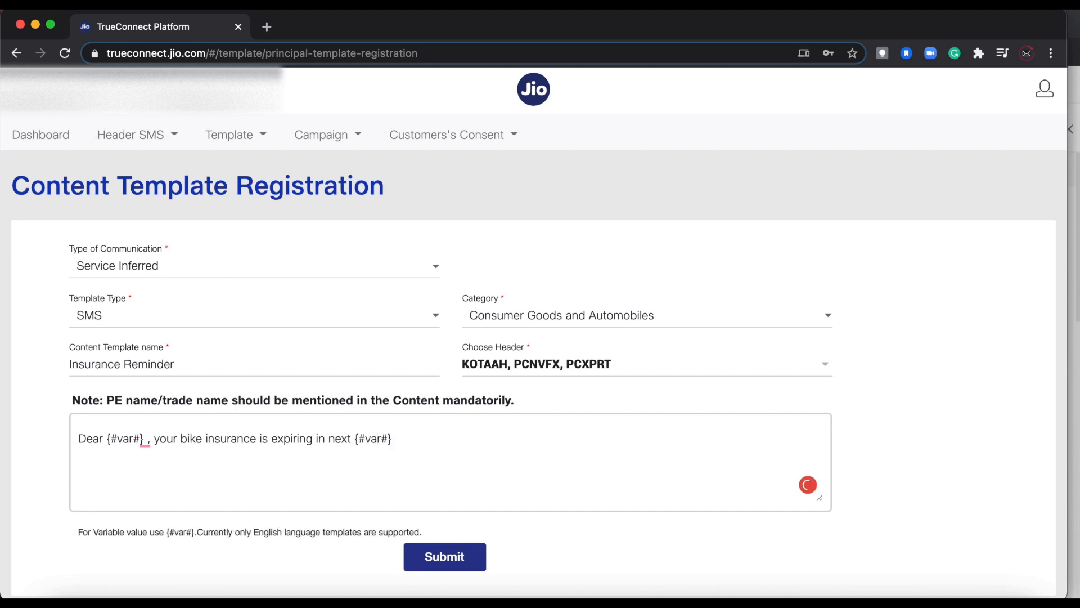
# - Continue the template content with " . To renew insurance policy, call", the contact phone number, and the trade name " - PC Expert"
pyautogui.write(' . To renew insurance poli')
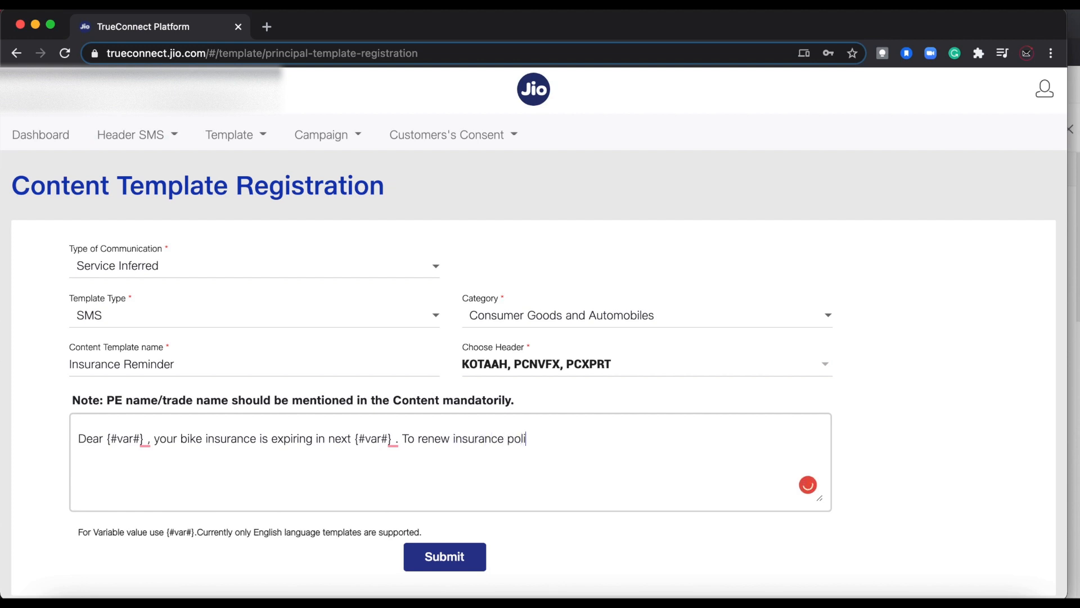
pyautogui.write('cy, call 789789789')
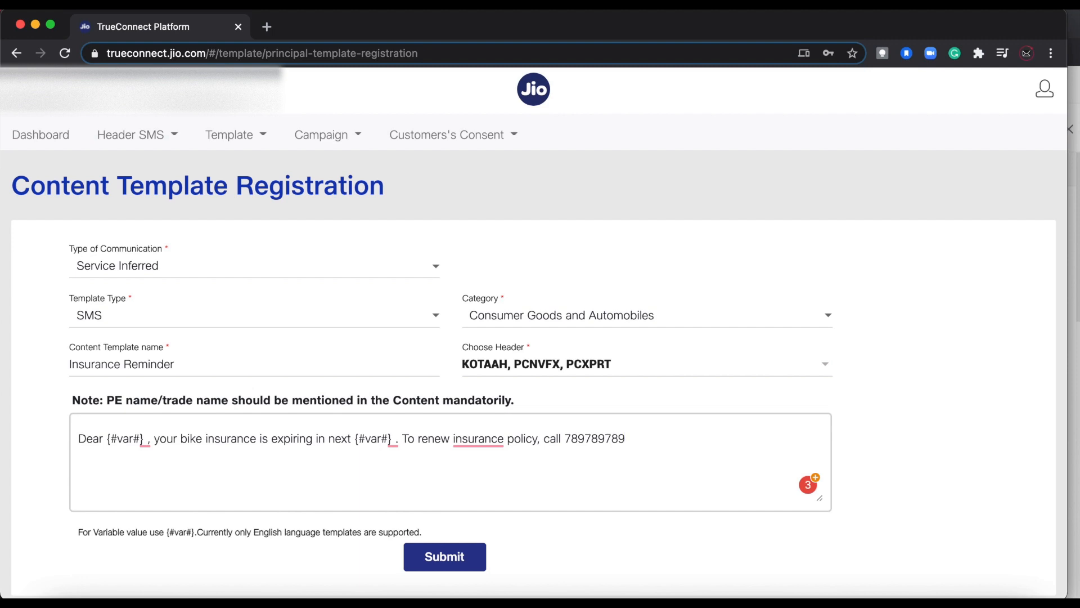
pyautogui.write(' - PC Expert')
# - Try to submit the Insurance Reminder template for registration, confirming the submission and closing the result message
pyautogui.scroll(-2, 704, 441)
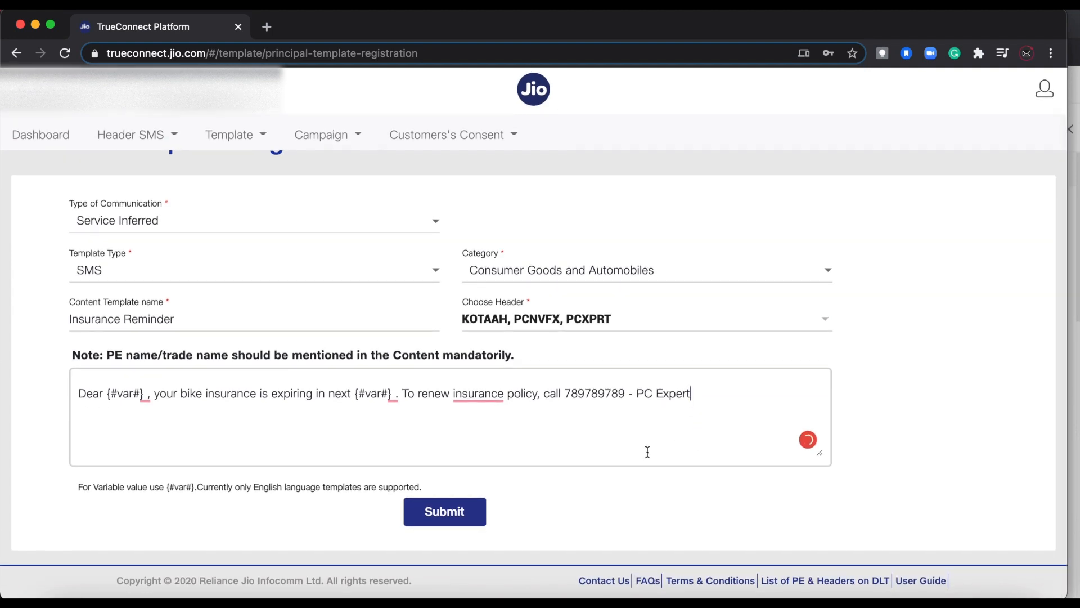
pyautogui.click(463, 525)
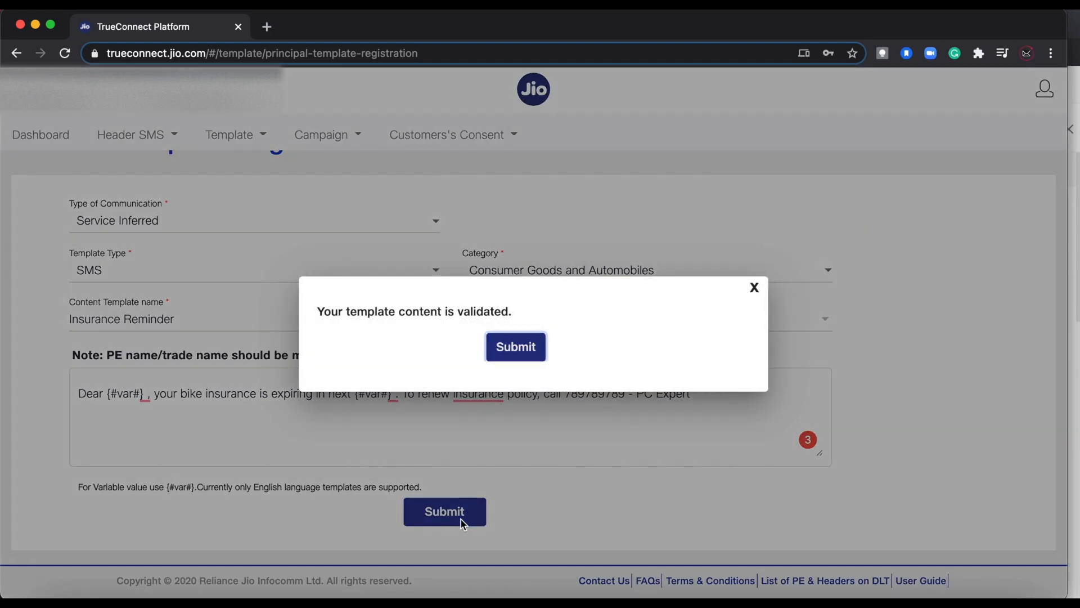
pyautogui.click(525, 348)
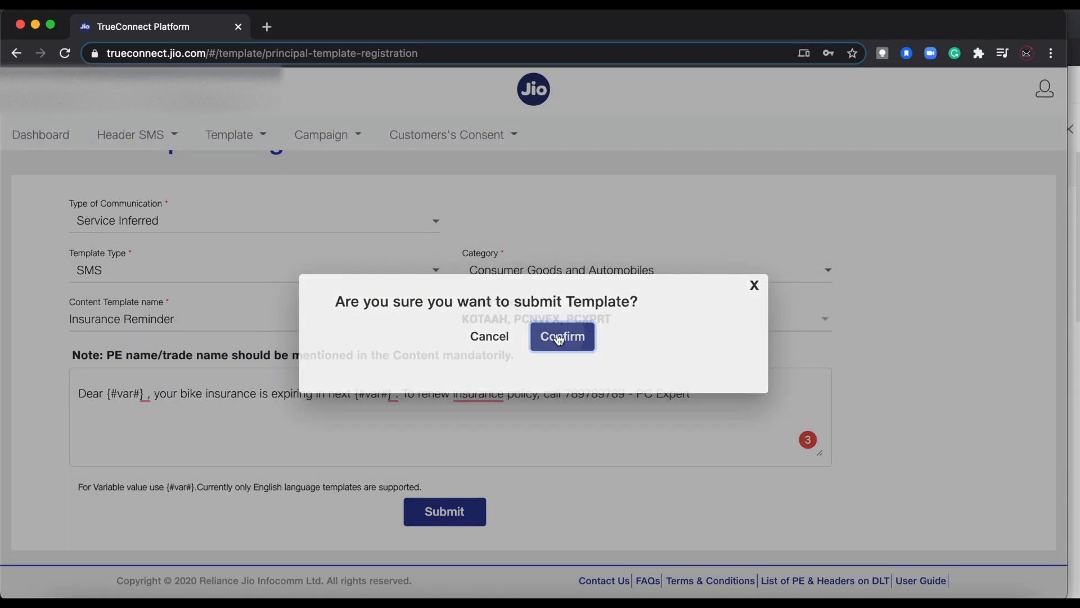
pyautogui.click(558, 336)
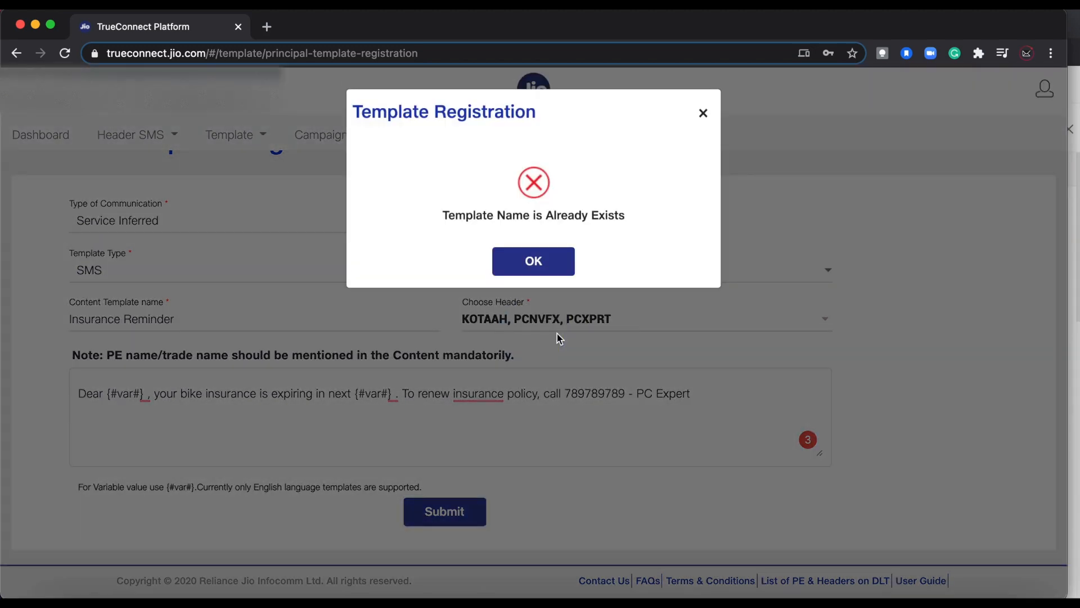
pyautogui.click(534, 263)
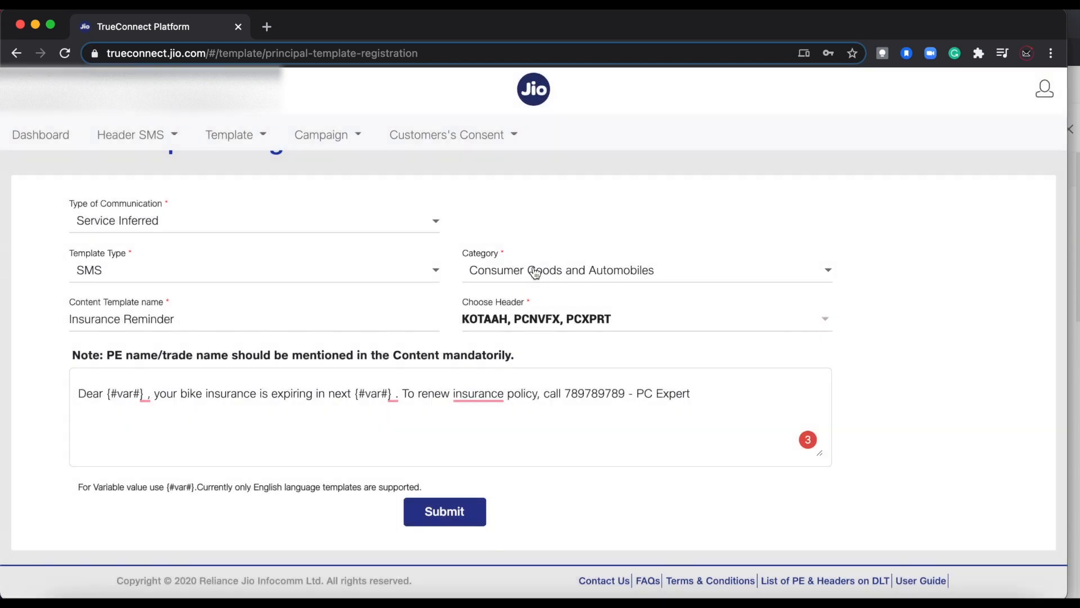
# - Rename the content template as "Insurance Reminder-2" and submit it for registration, confirming the submission and dismissing the notification
pyautogui.click(157, 319)
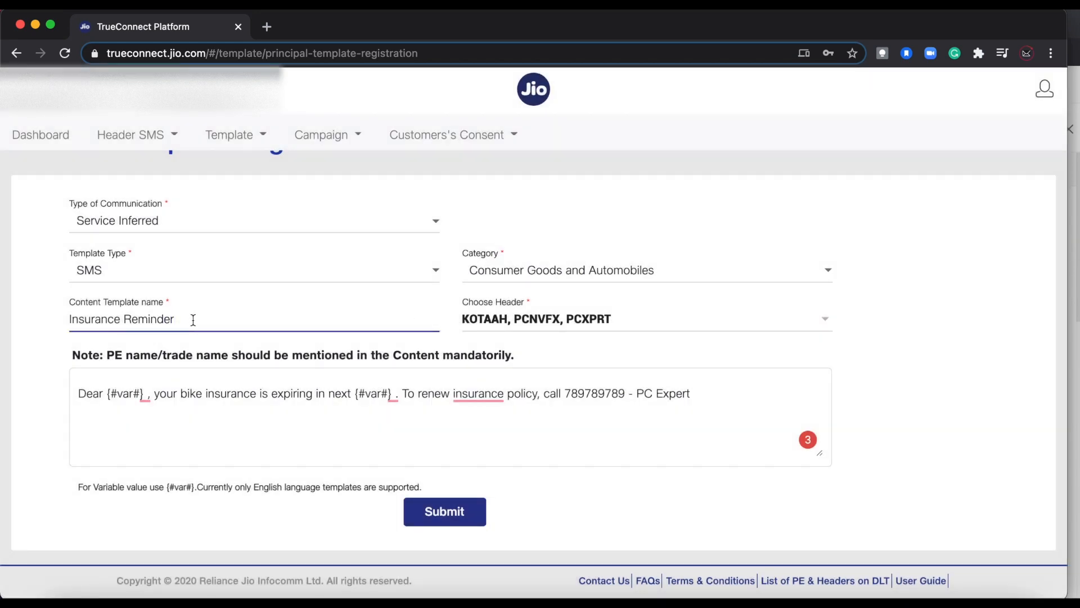
pyautogui.write('-2')
pyautogui.click(428, 512)
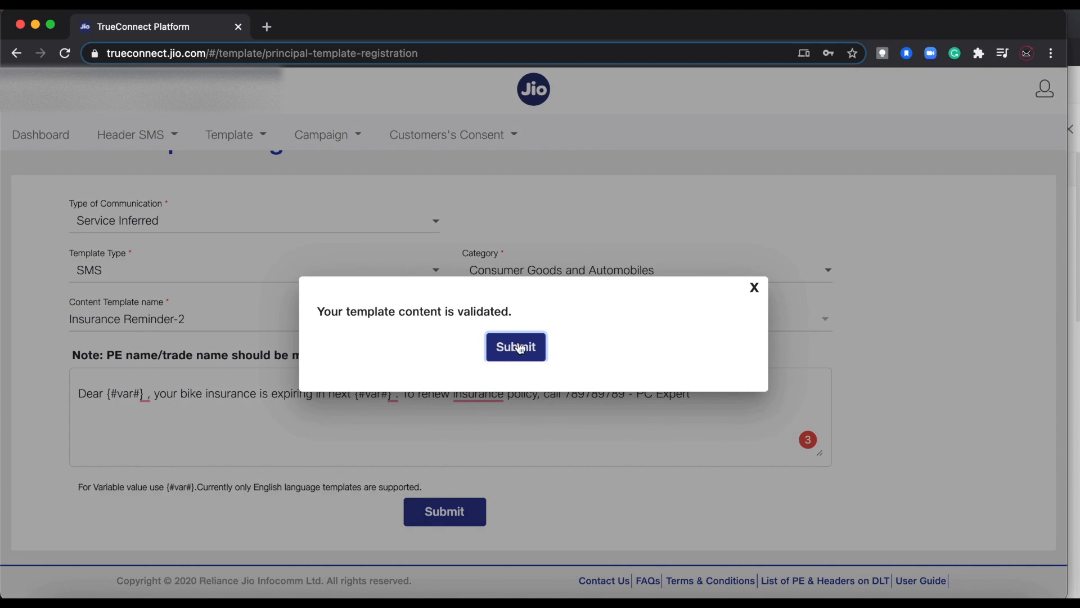
pyautogui.click(519, 346)
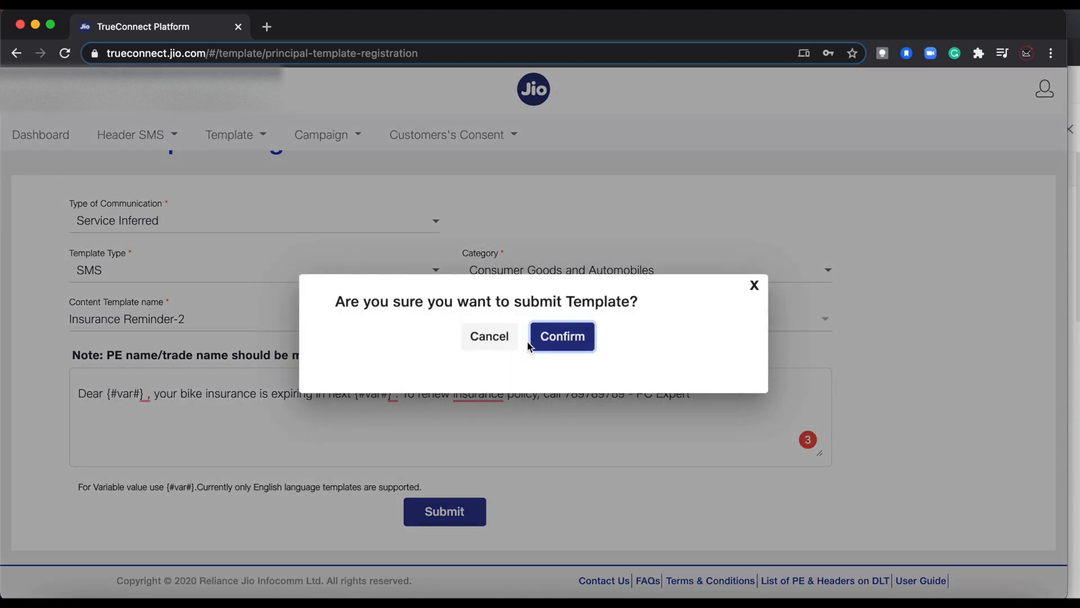
pyautogui.click(560, 345)
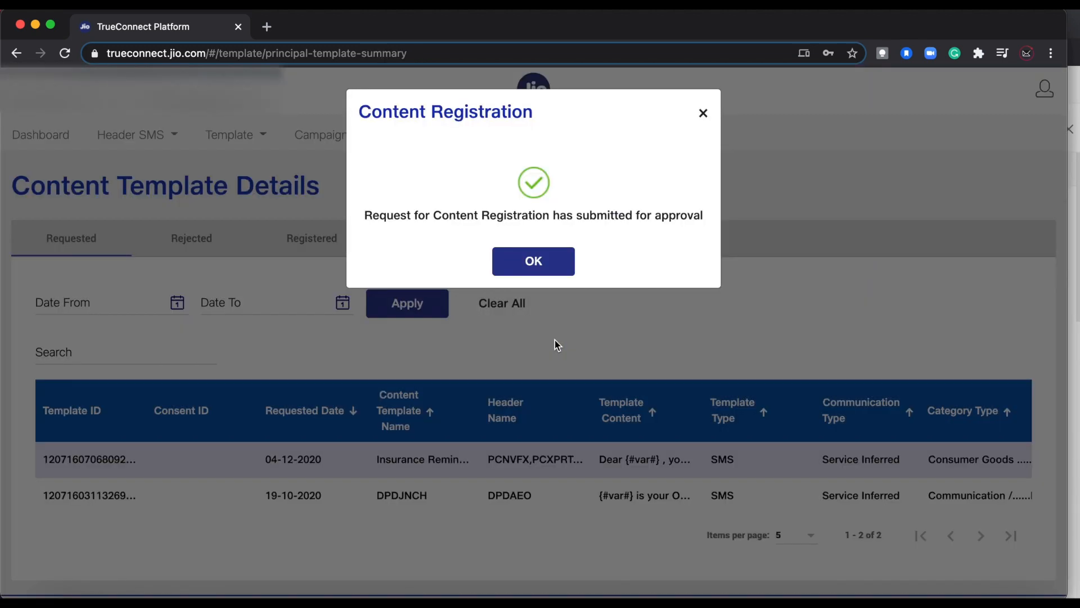
pyautogui.click(533, 262)
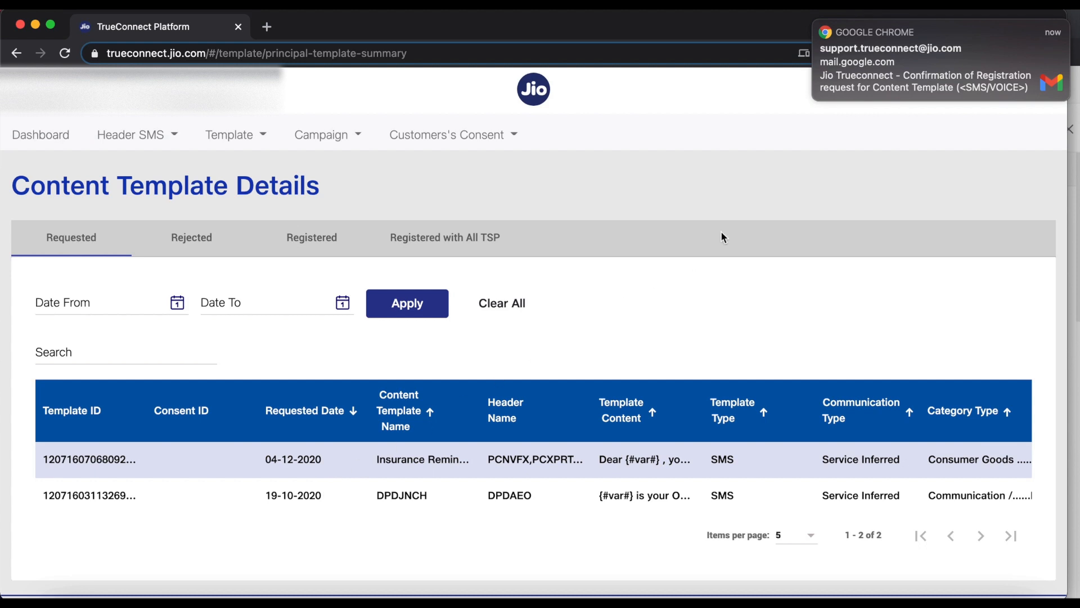
pyautogui.moveTo(882, 75)
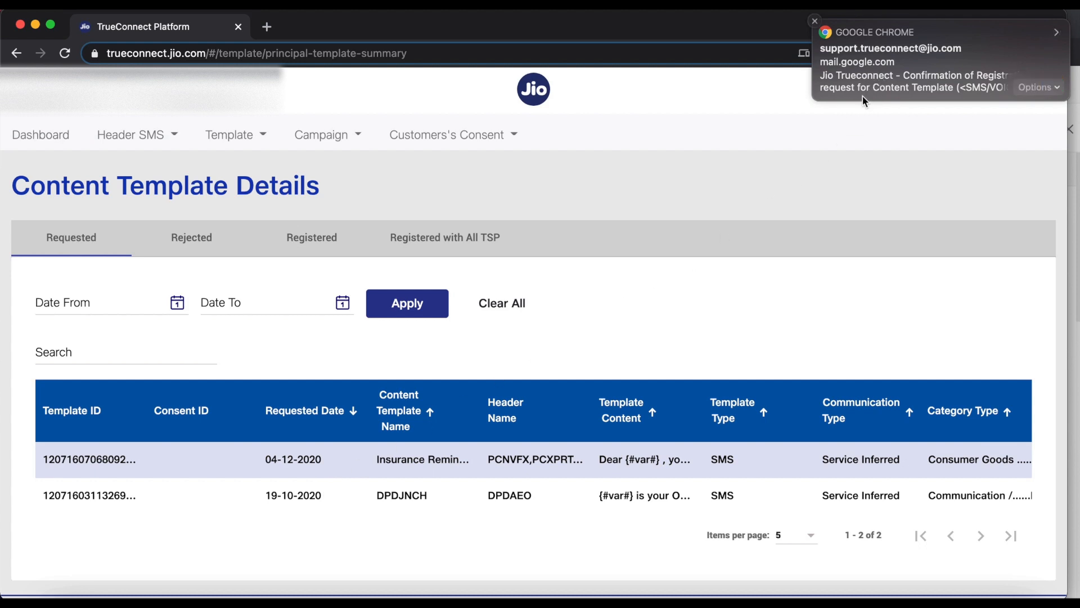
pyautogui.click(815, 22)
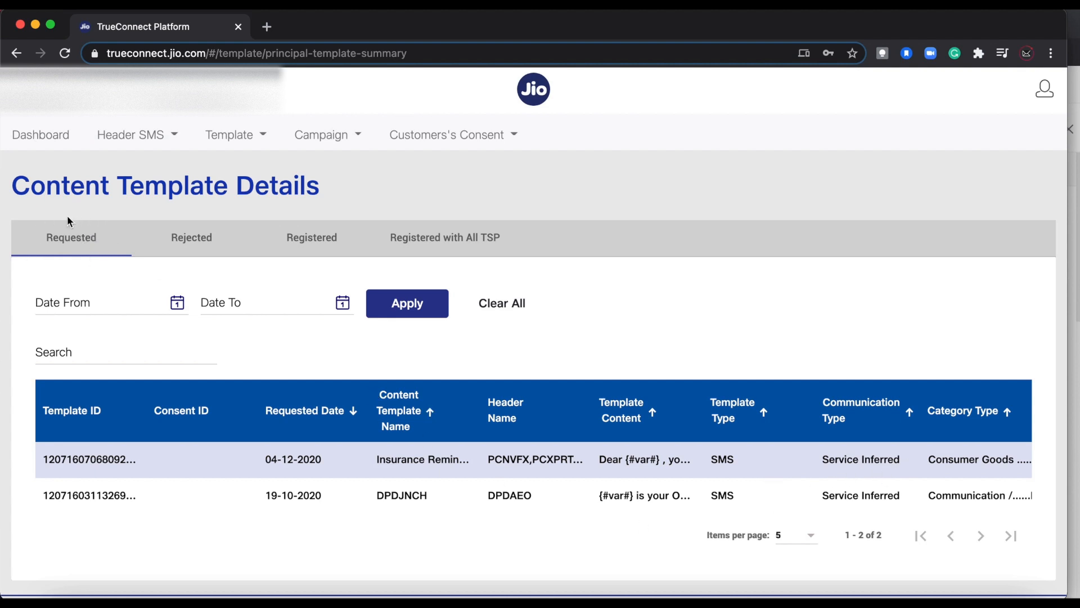
# - Review the registered content templates and those registered with all TSPs, listing the latter at 20 items per page
pyautogui.click(308, 241)
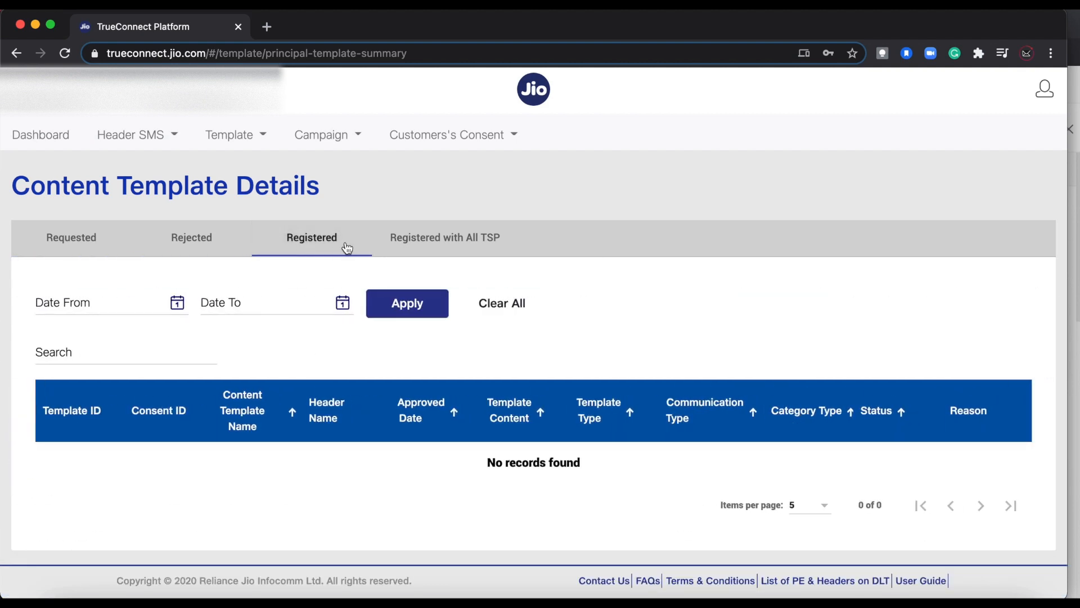
pyautogui.click(419, 243)
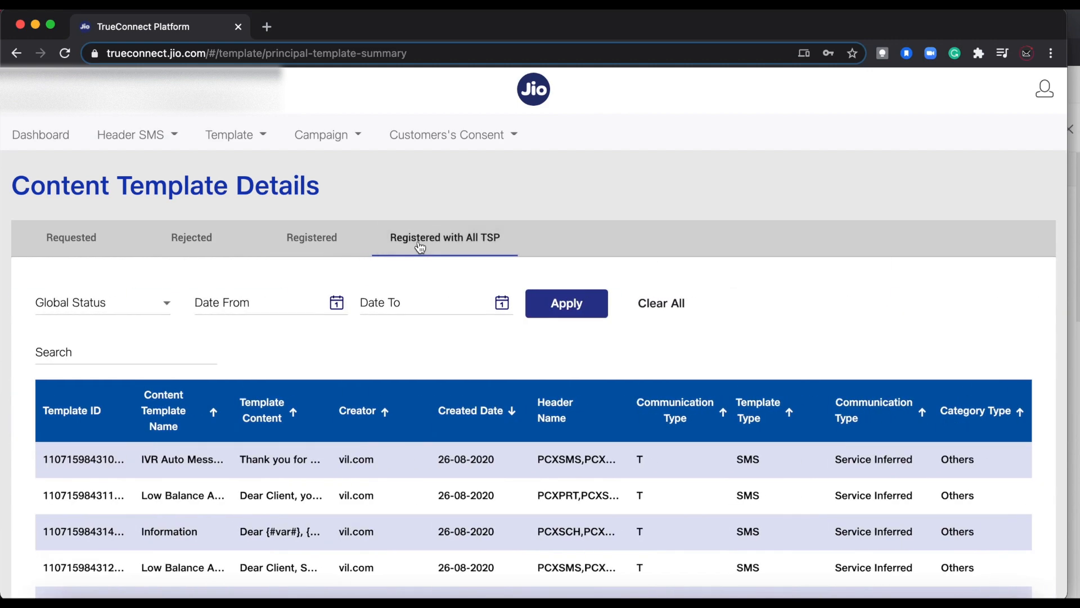
pyautogui.scroll(-5, 438, 382)
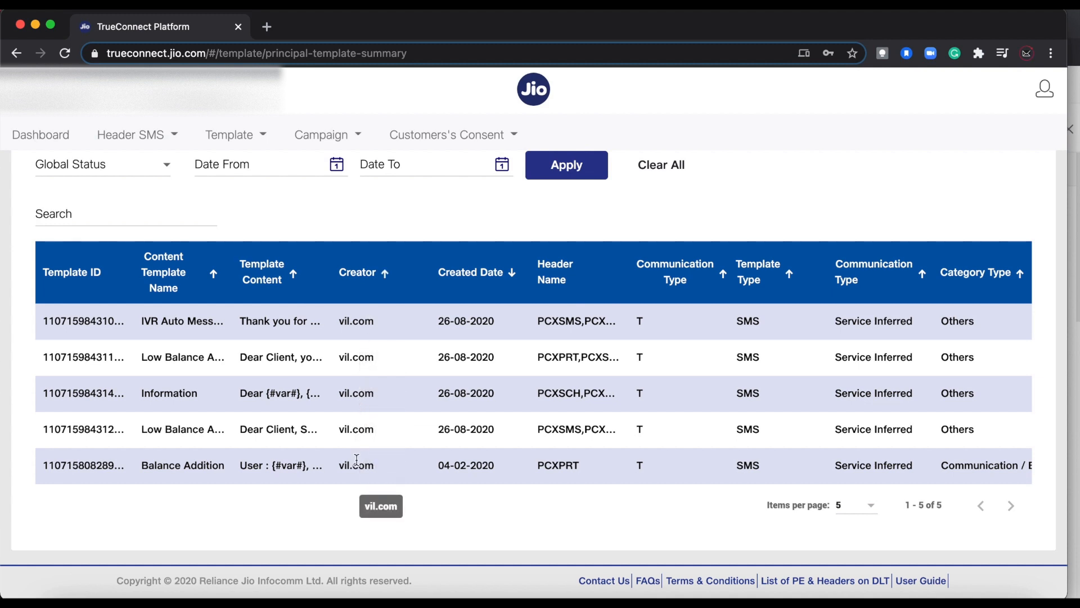
pyautogui.click(850, 507)
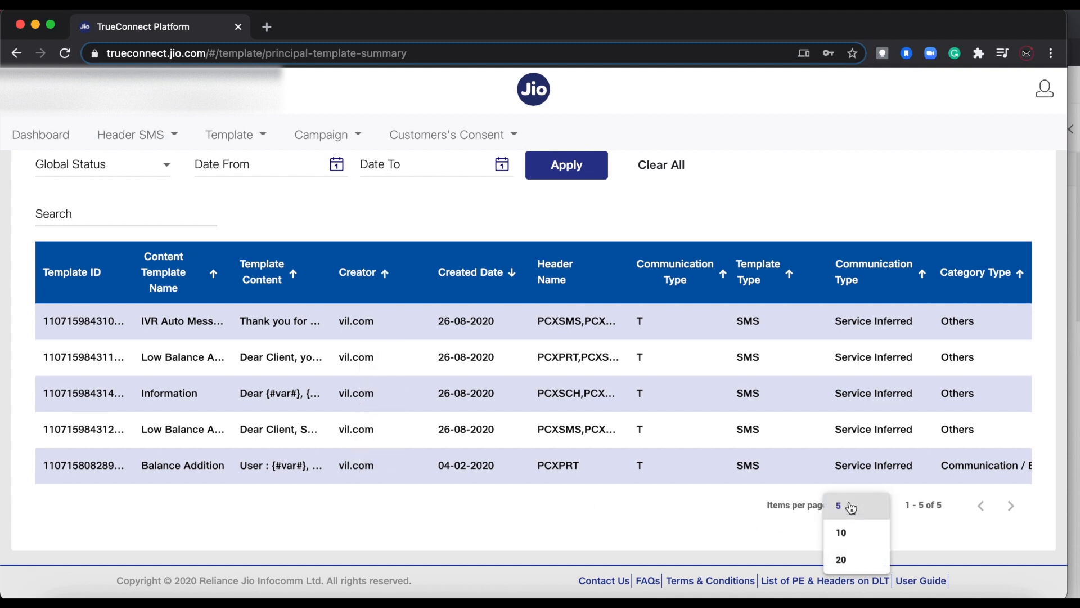
pyautogui.click(848, 562)
pyautogui.scroll(-1, 624, 512)
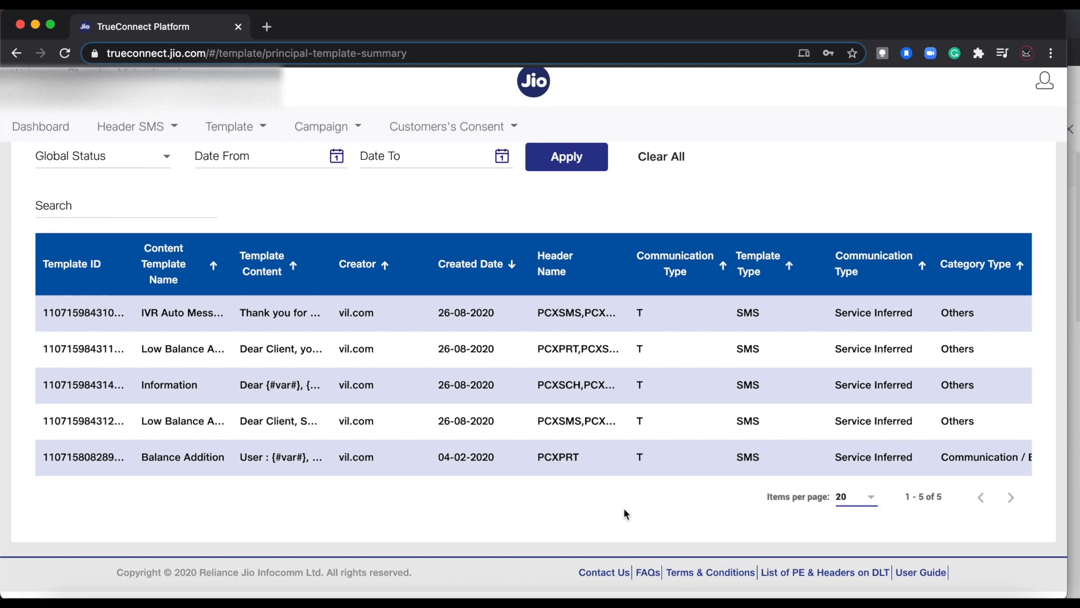
pyautogui.scroll(1, 625, 514)
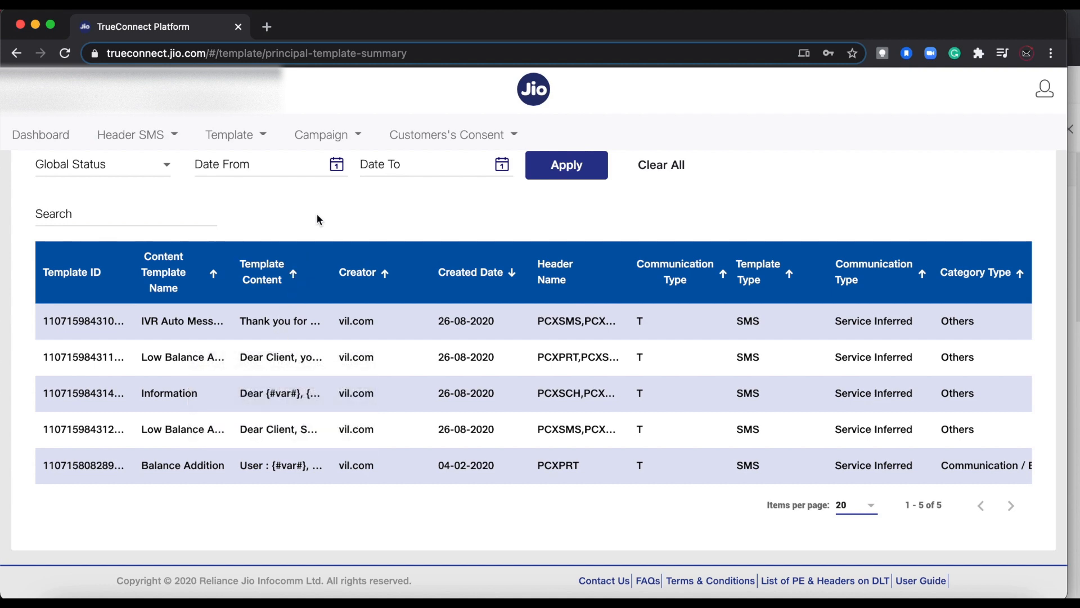
pyautogui.scroll(3, 316, 217)
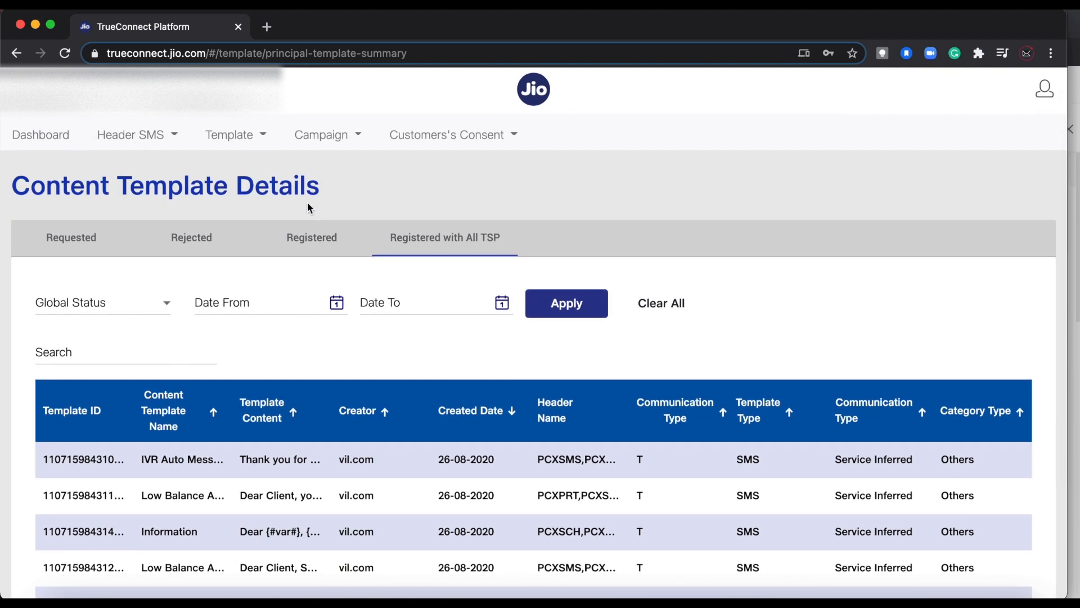
# - Start a new content template registration with Promotion as the type of communication, leaving the optional consent template unset
pyautogui.click(321, 138)
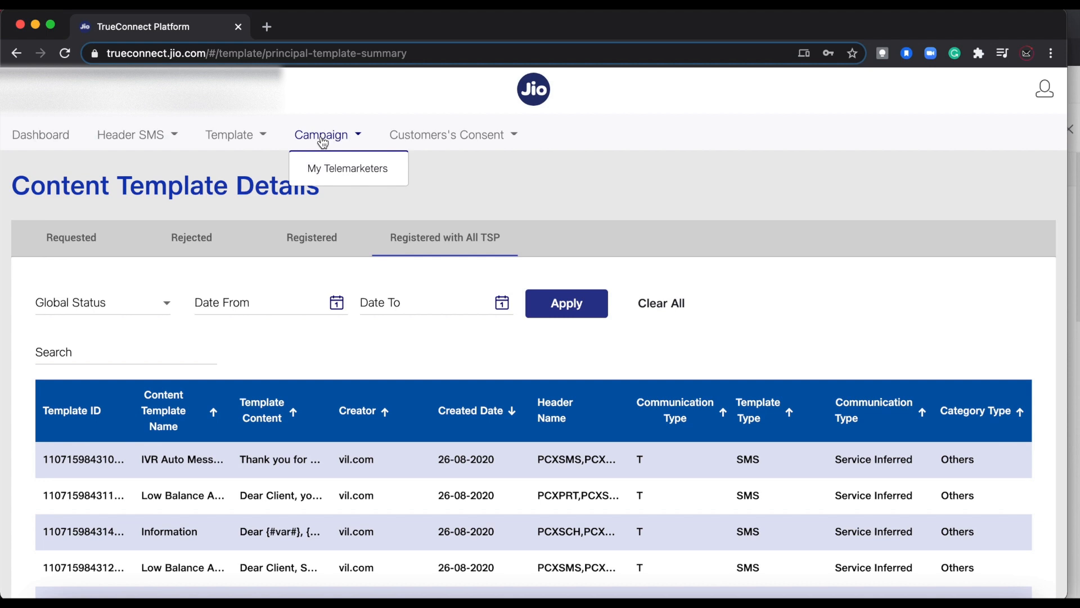
pyautogui.click(263, 137)
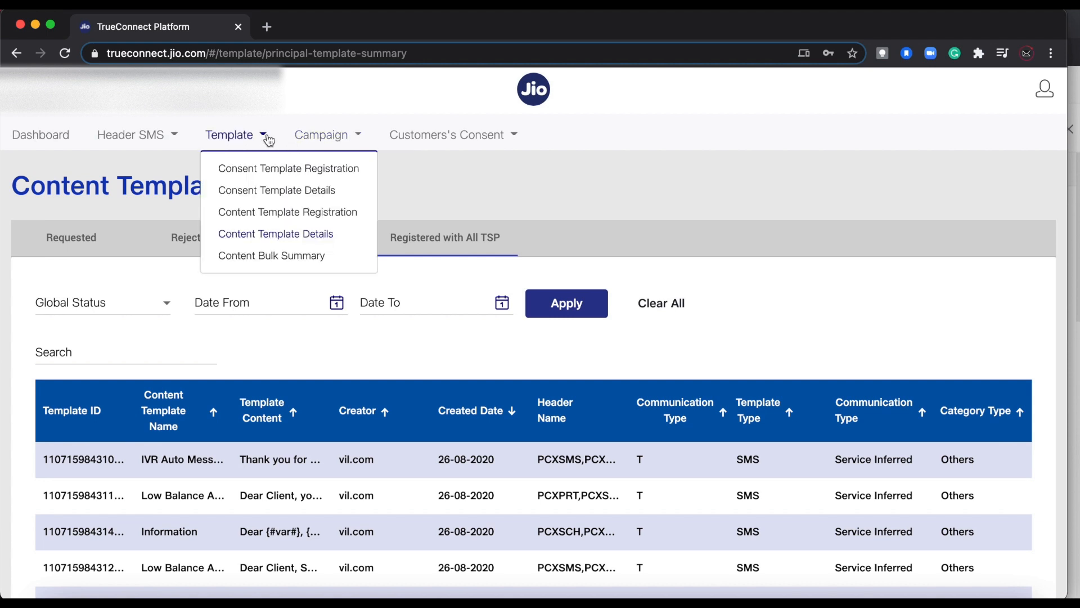
pyautogui.click(265, 212)
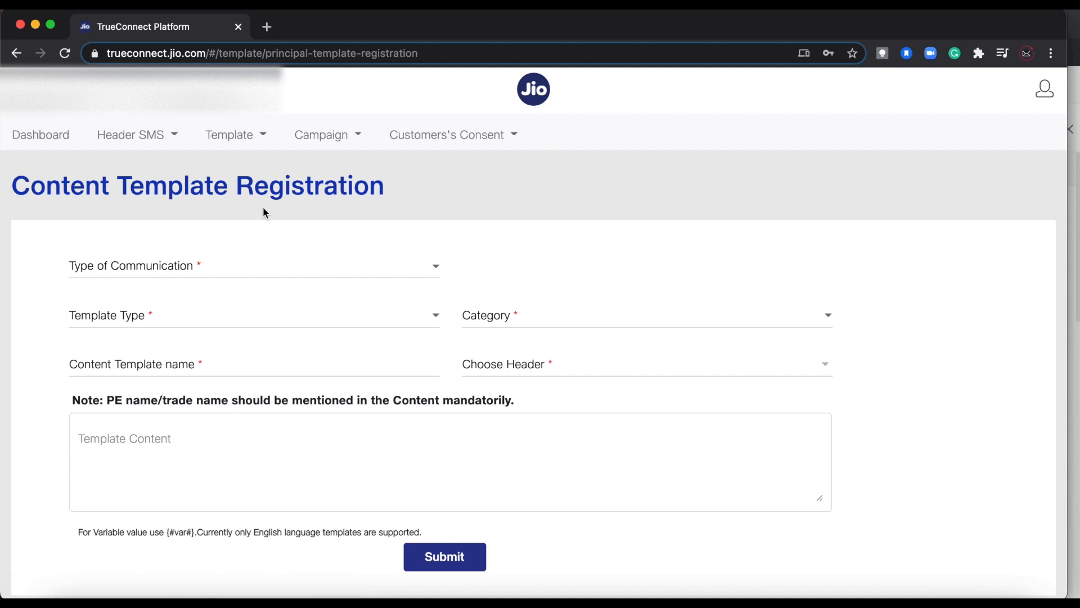
pyautogui.click(163, 269)
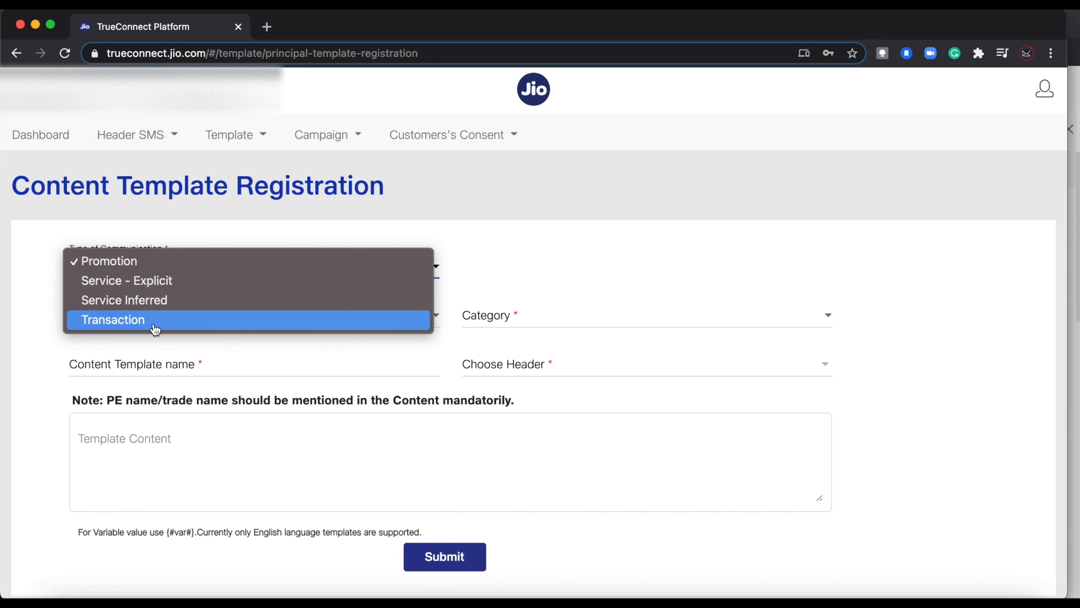
pyautogui.click(157, 266)
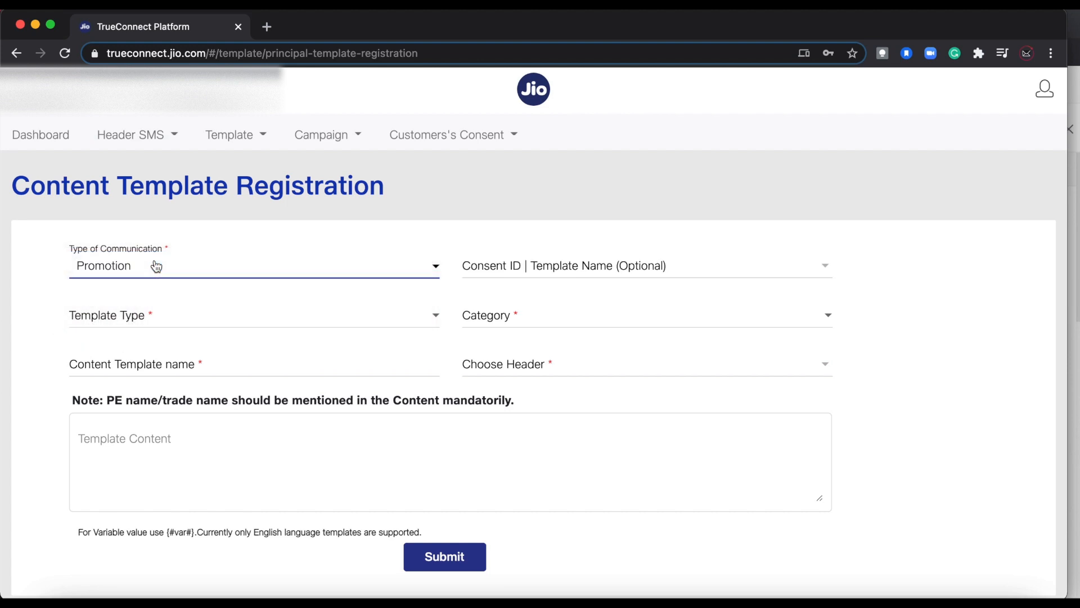
pyautogui.click(486, 269)
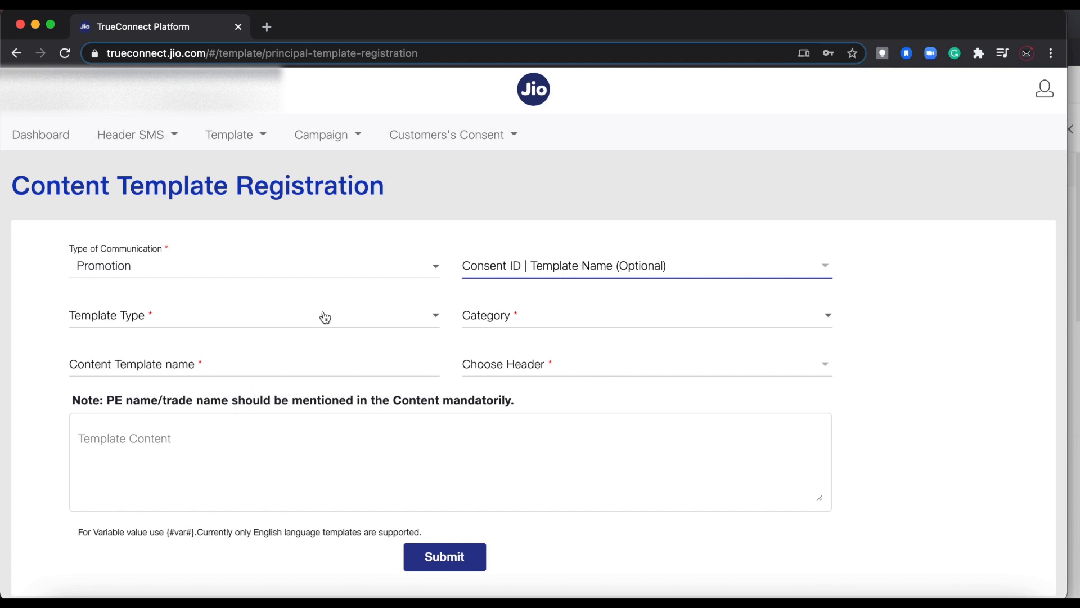
# - Set the new template's type to SMS and its category to Consumer Goods and Automobiles
pyautogui.click(250, 315)
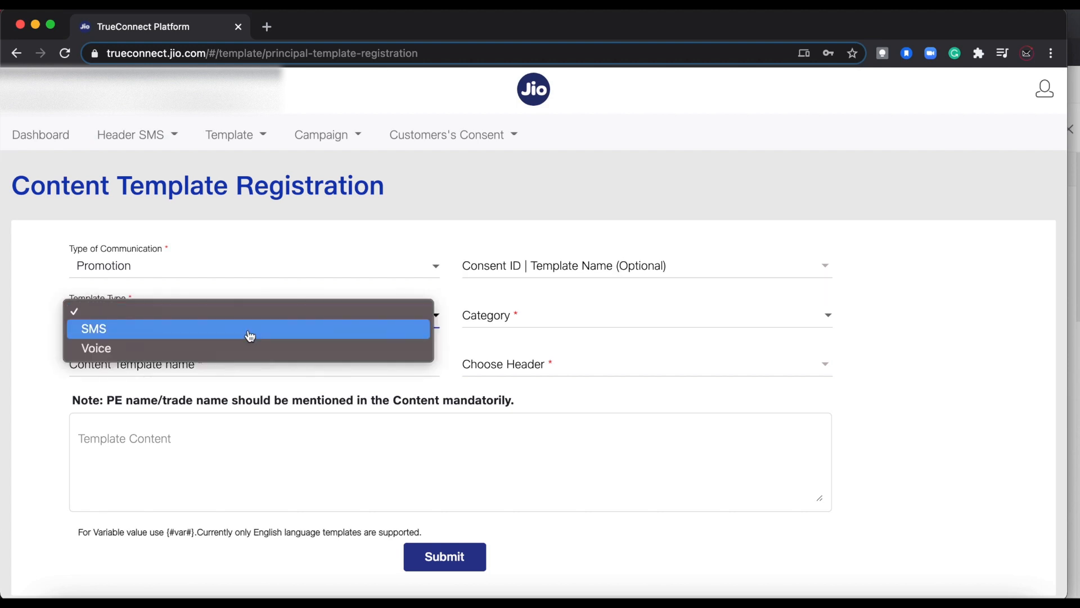
pyautogui.click(250, 336)
pyautogui.click(520, 310)
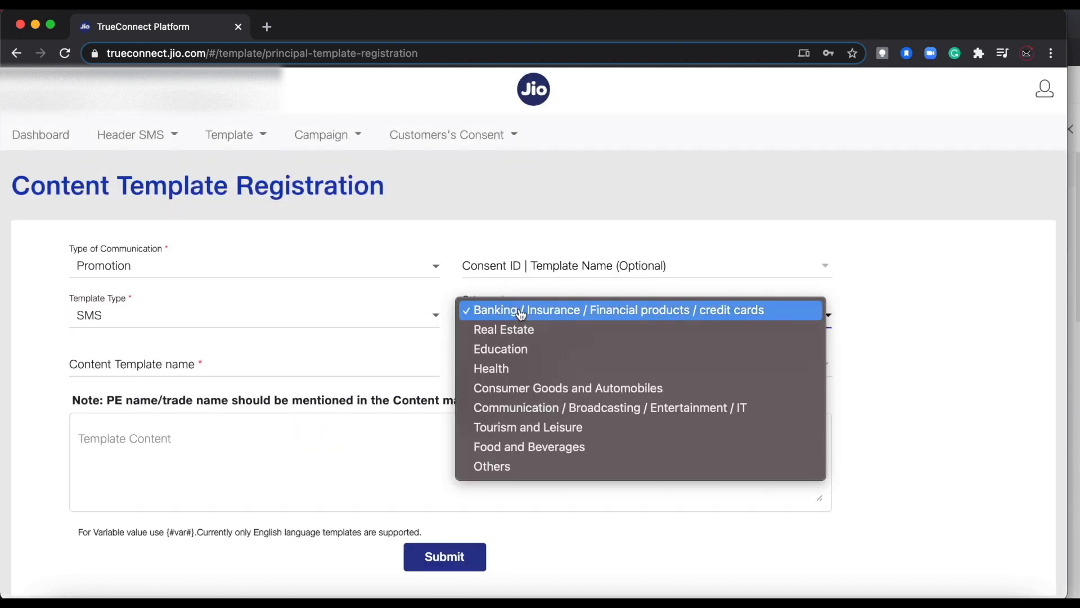
pyautogui.click(535, 388)
# - Name the content template "New bike launch" and assign the headers 678555, 678111 and 678000 to it
pyautogui.click(192, 363)
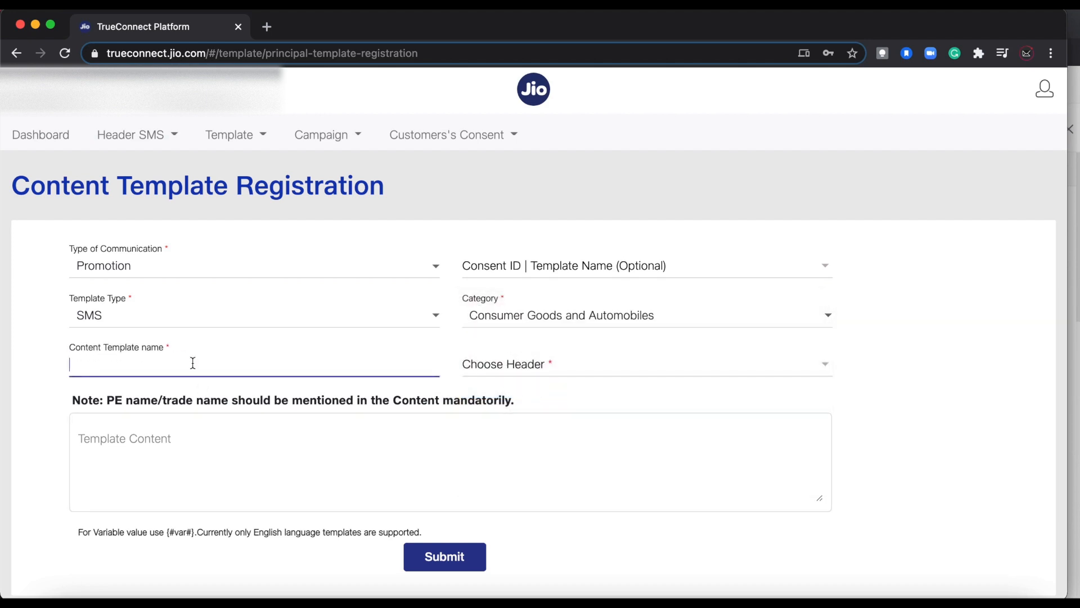
pyautogui.write('New bike launch')
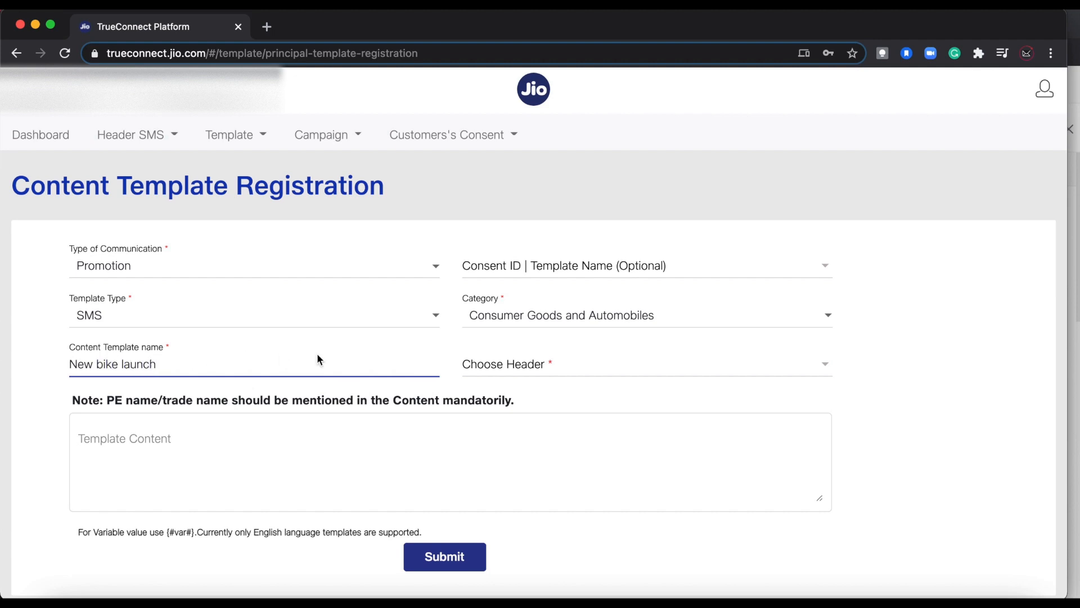
pyautogui.click(483, 366)
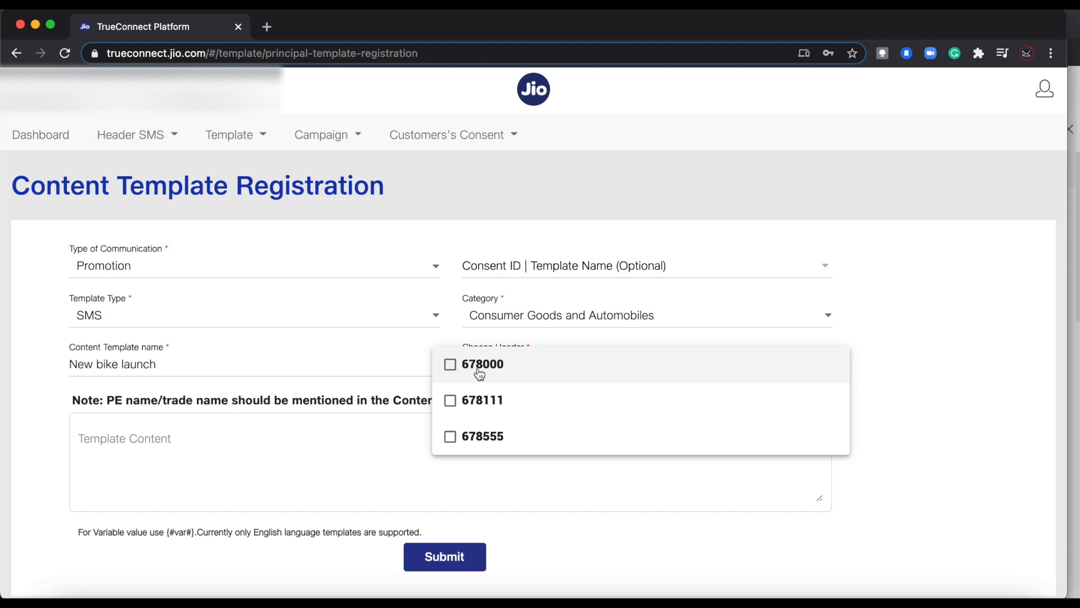
pyautogui.click(451, 444)
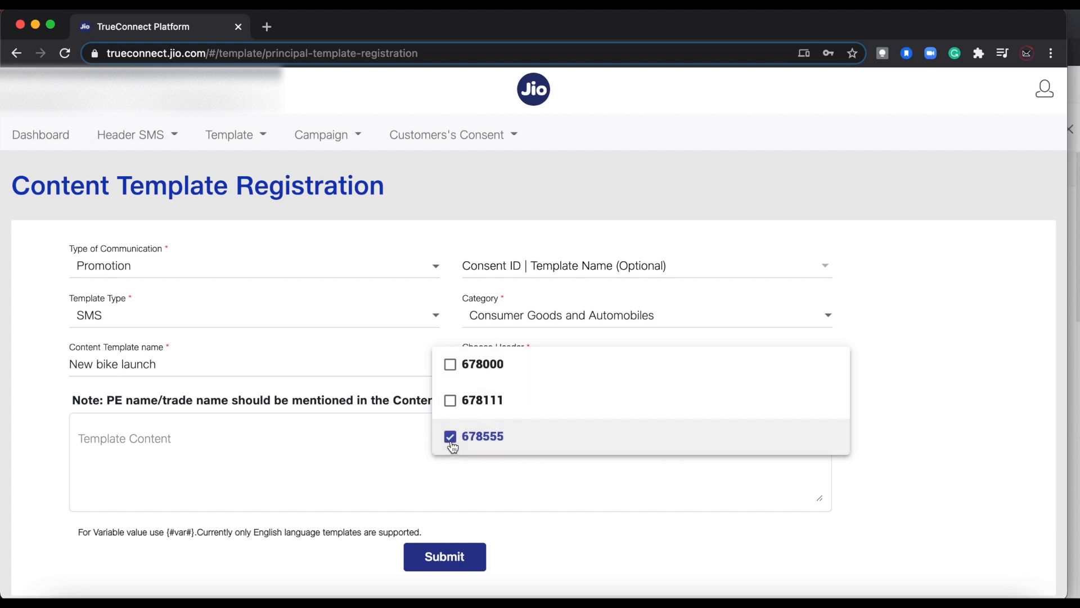
pyautogui.click(450, 402)
pyautogui.click(452, 367)
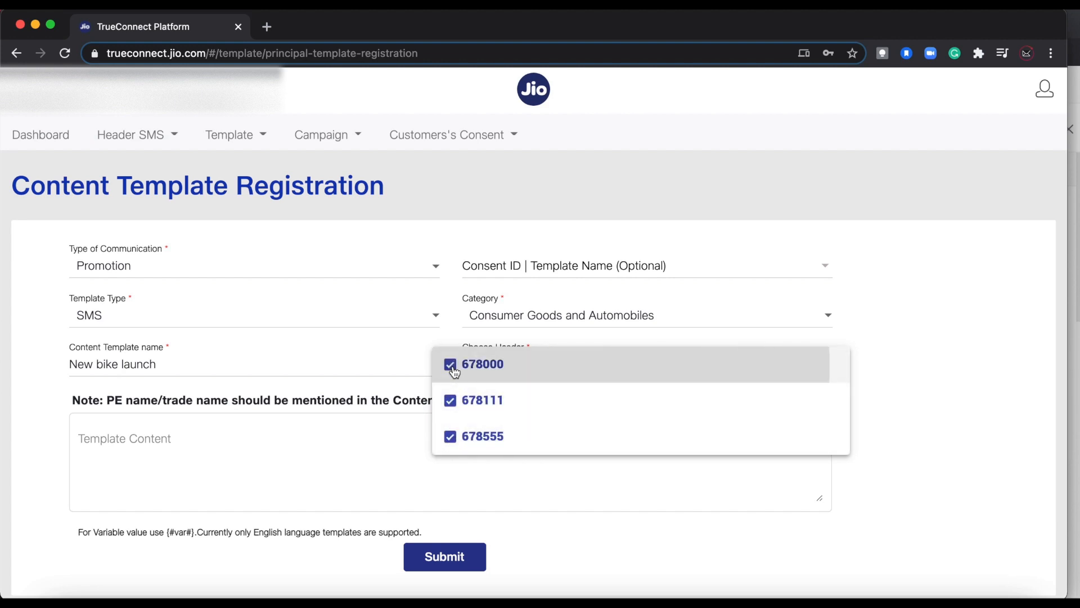
# - Enter the opening of the template content: "Dear user, new bike launch on 7th december 2020"
pyautogui.click(298, 442)
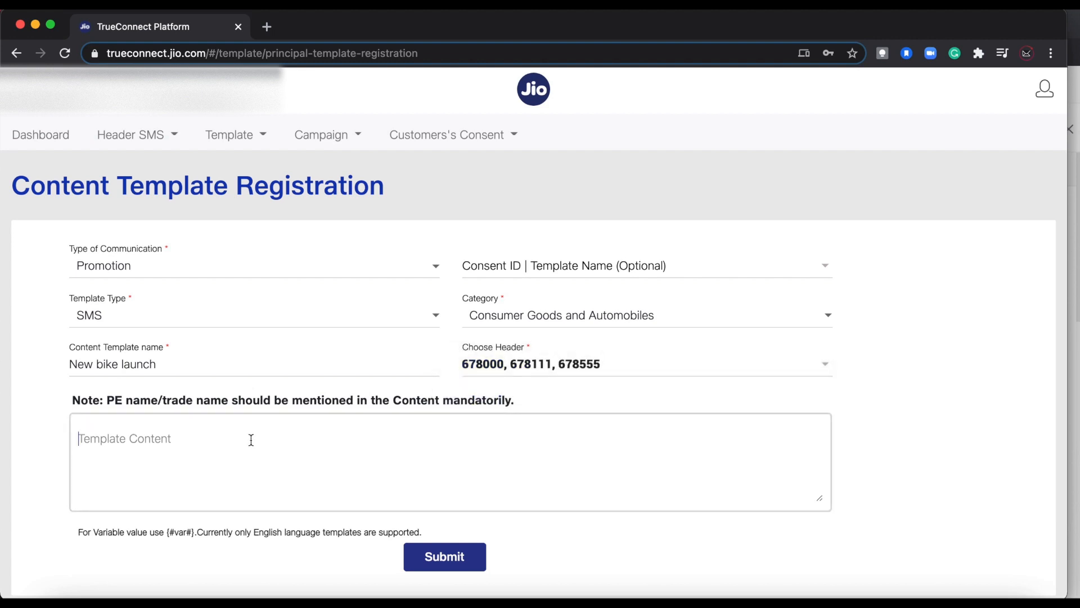
pyautogui.write('Dear ')
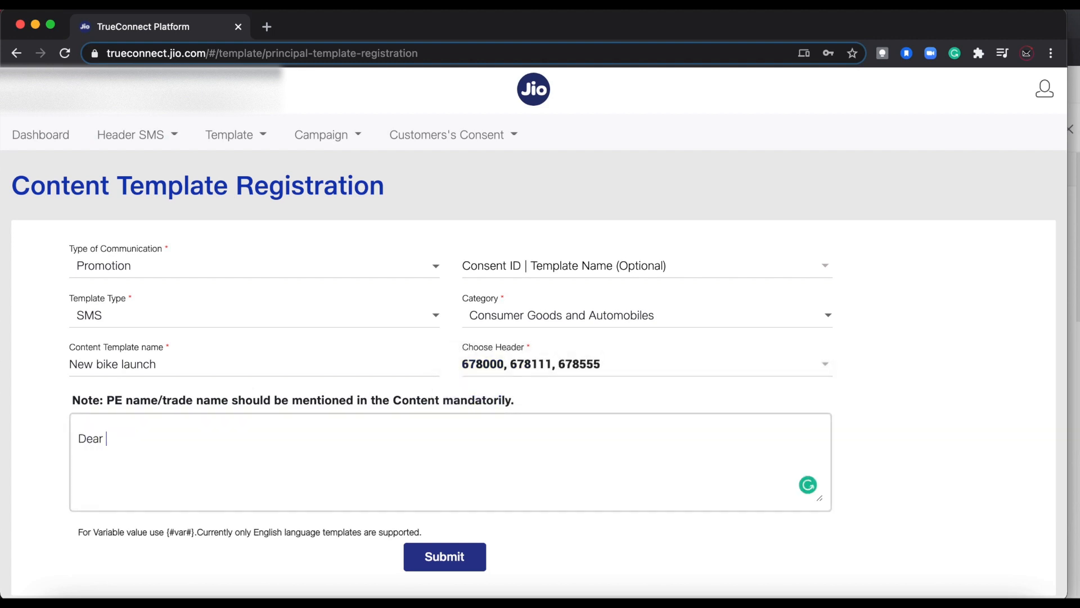
pyautogui.write('user, new bike lauch')
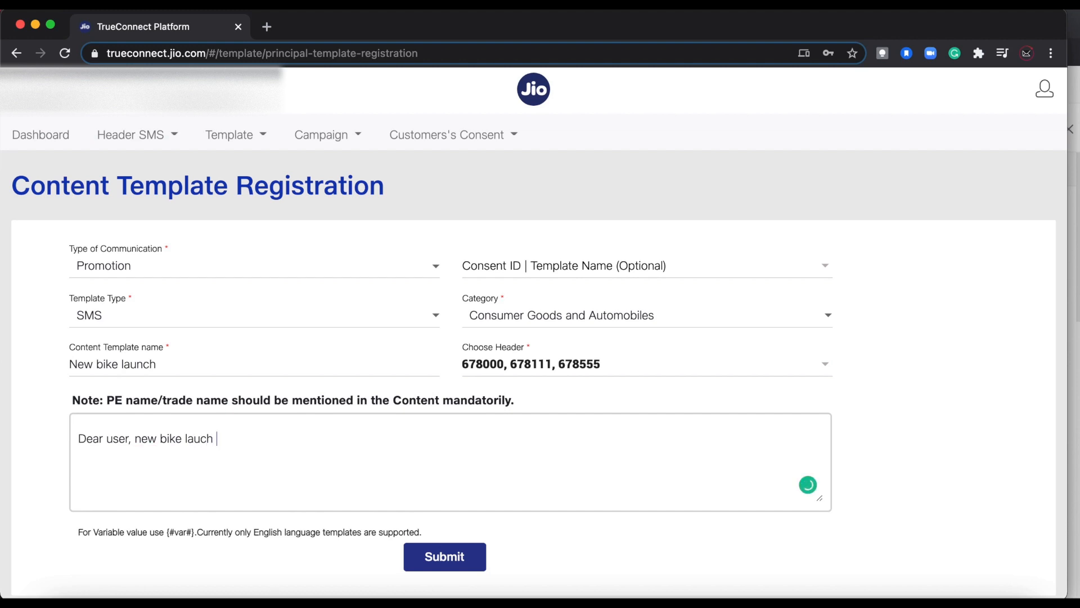
pyautogui.write('nch')
pyautogui.write(' on')
pyautogui.write(' 7th dec')
pyautogui.write('eme')
pyautogui.write('er 2020')
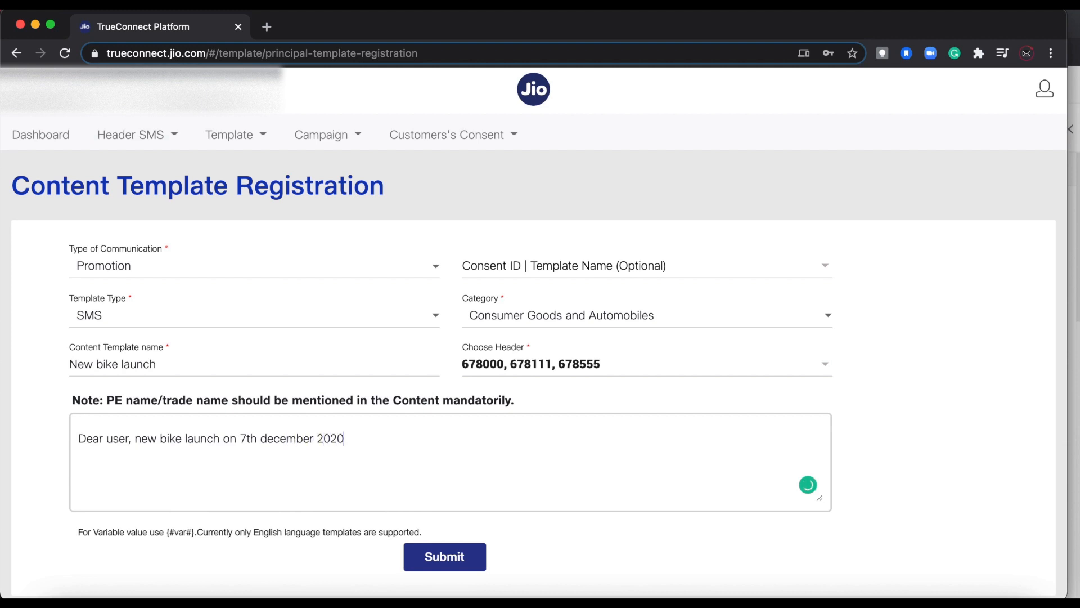
pyautogui.write('. You are')
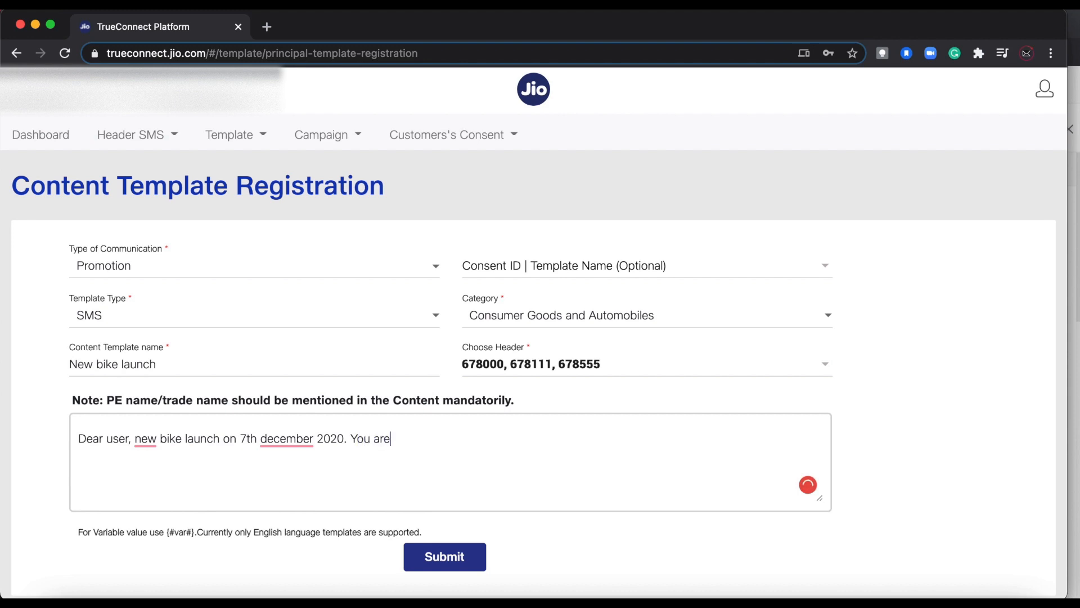
pyautogui.write(' invited for the launch. Pl')
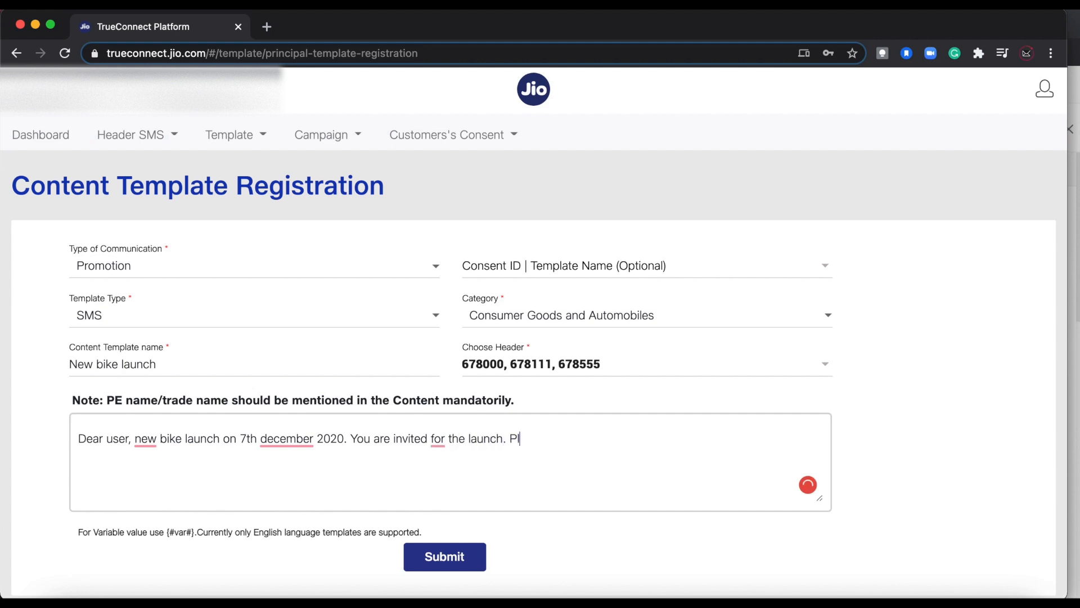
pyautogui.write('ease visit our cshow')
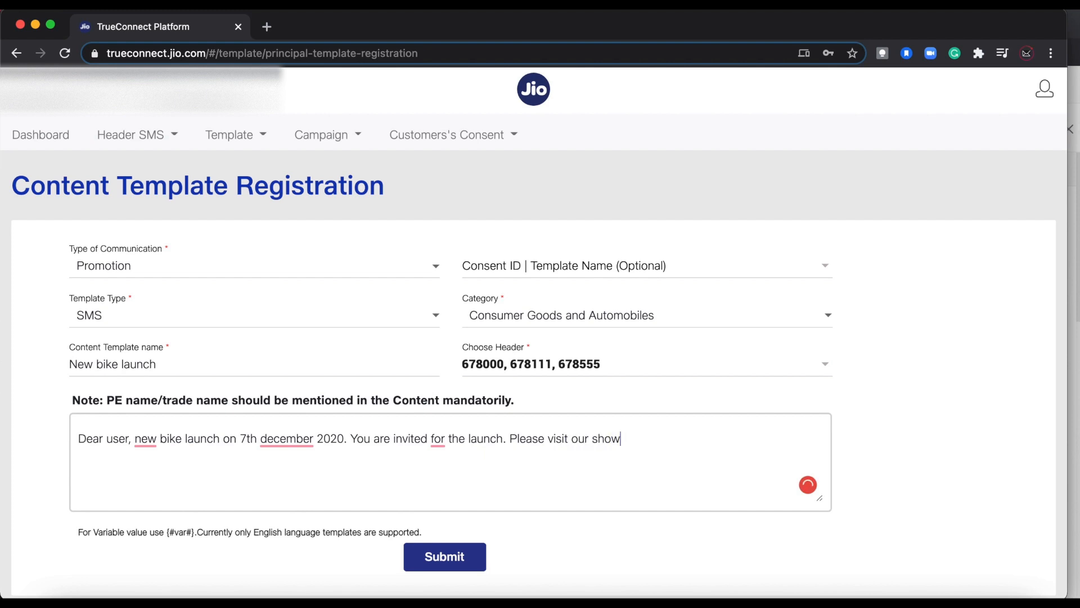
pyautogui.write('room at')
# - Replace the whole template content with "Dear Customer, 20% discount on all bike accessories"
pyautogui.tripleClick(598, 437)
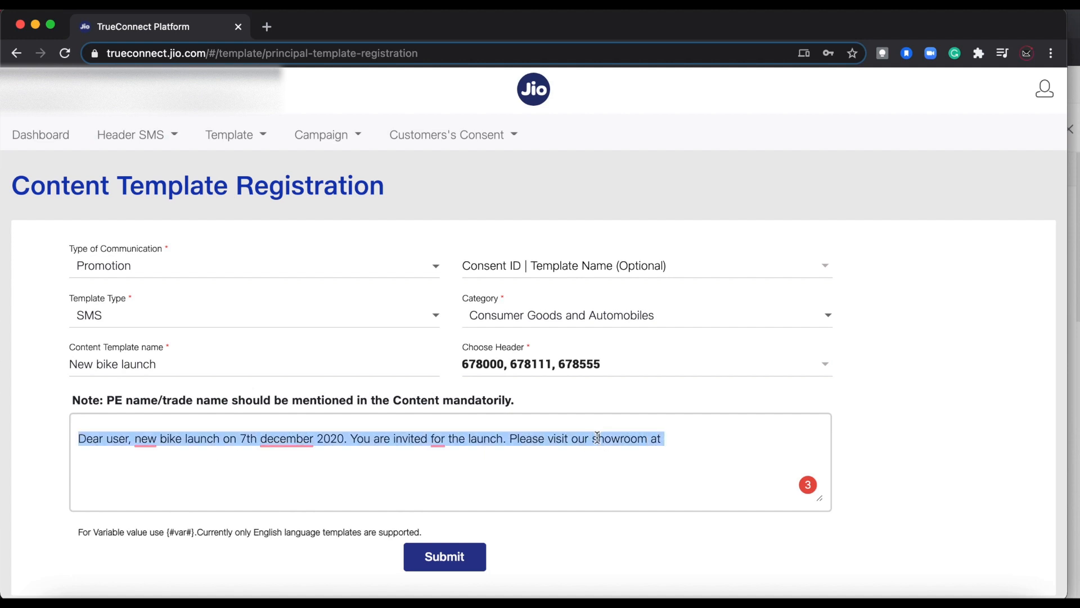
pyautogui.press('BackSpace')
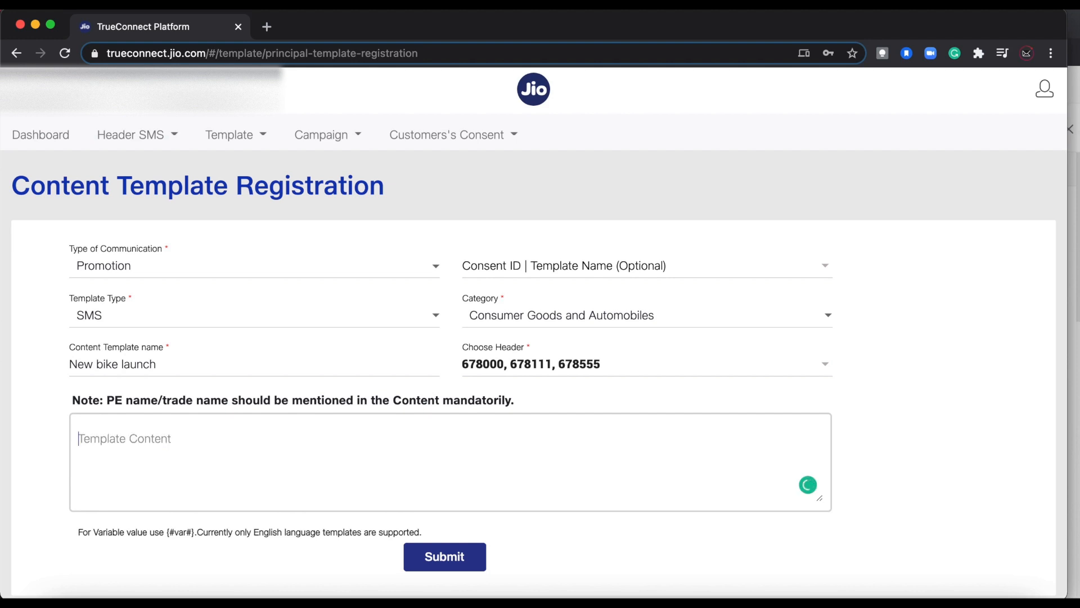
pyautogui.write('Dear Cust')
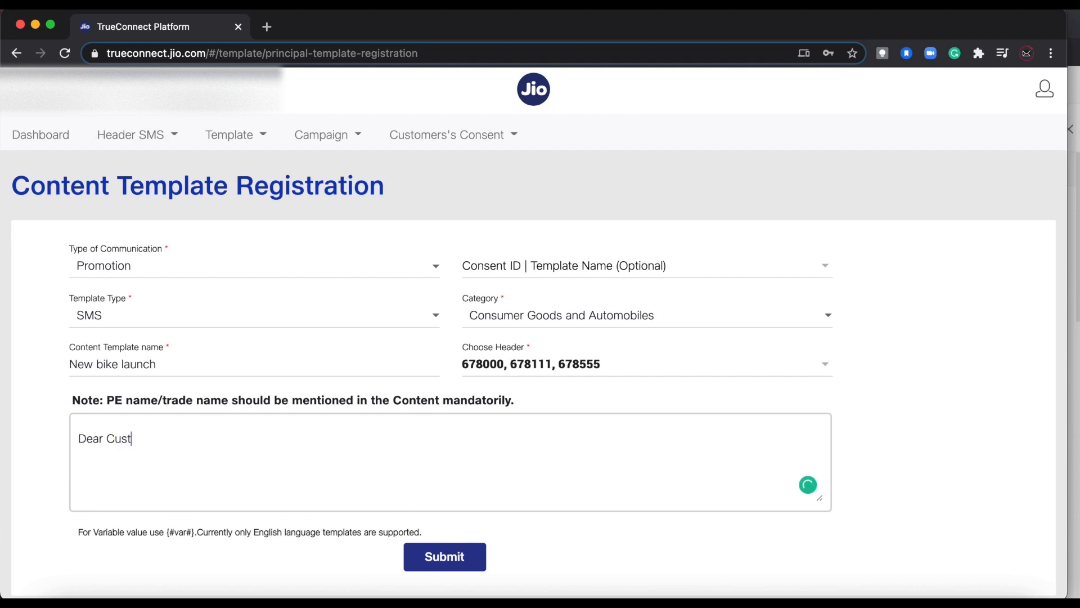
pyautogui.write('omer, 20% discount o')
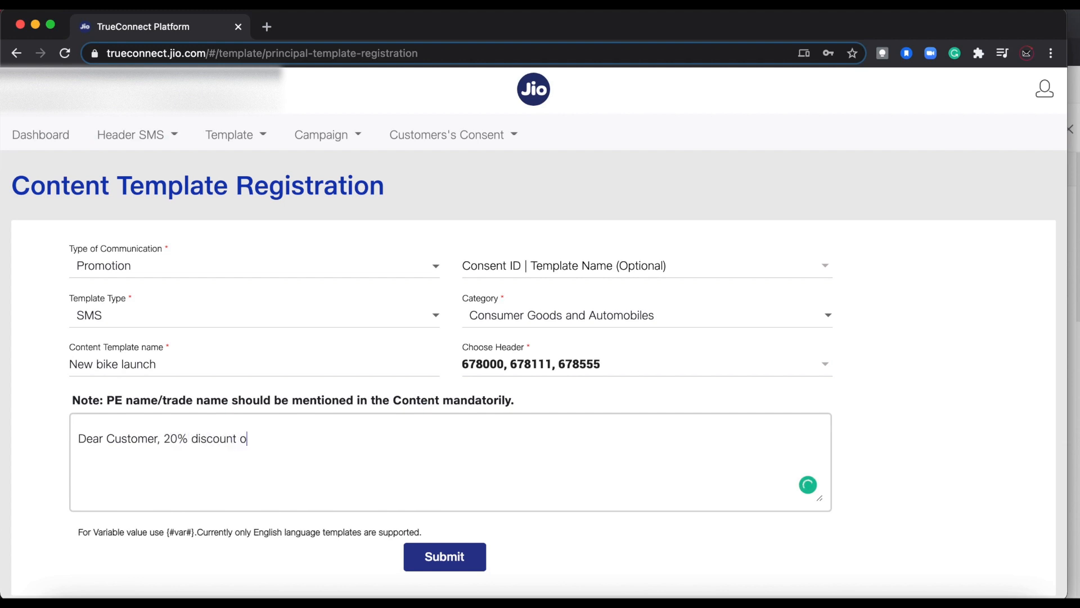
pyautogui.write('n all bile a')
pyautogui.press('BackSpace')
pyautogui.press('BackSpace')
pyautogui.write('ke access')
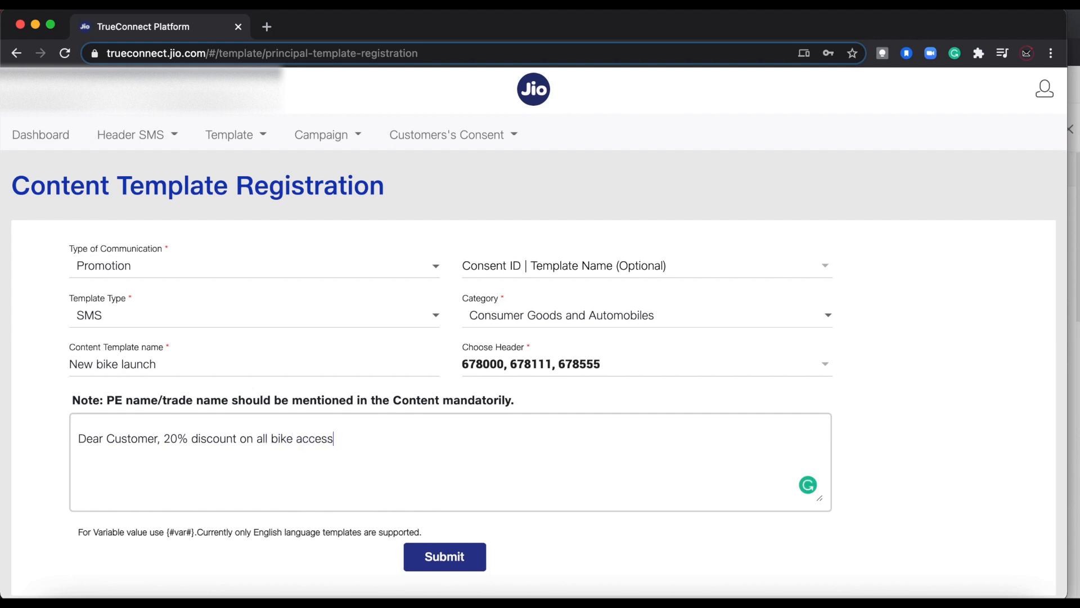
pyautogui.write('ories')
# - Continue the content with ". Offer for a limited time period. Call", the contact phone number and "to know more."
pyautogui.write('Offer for a lii')
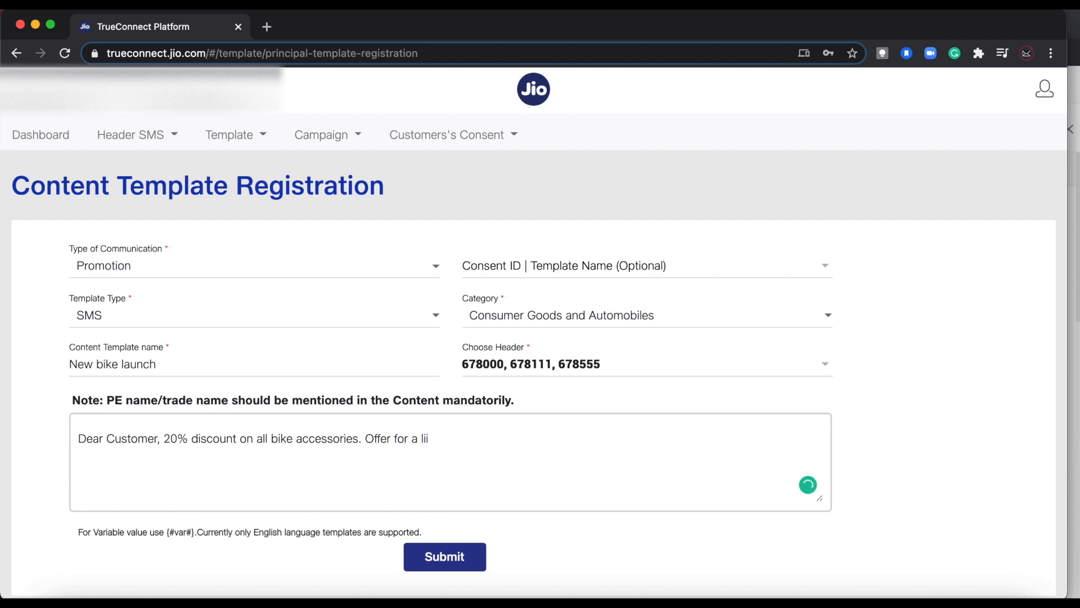
pyautogui.press('BackSpace')
pyautogui.write('mited time period')
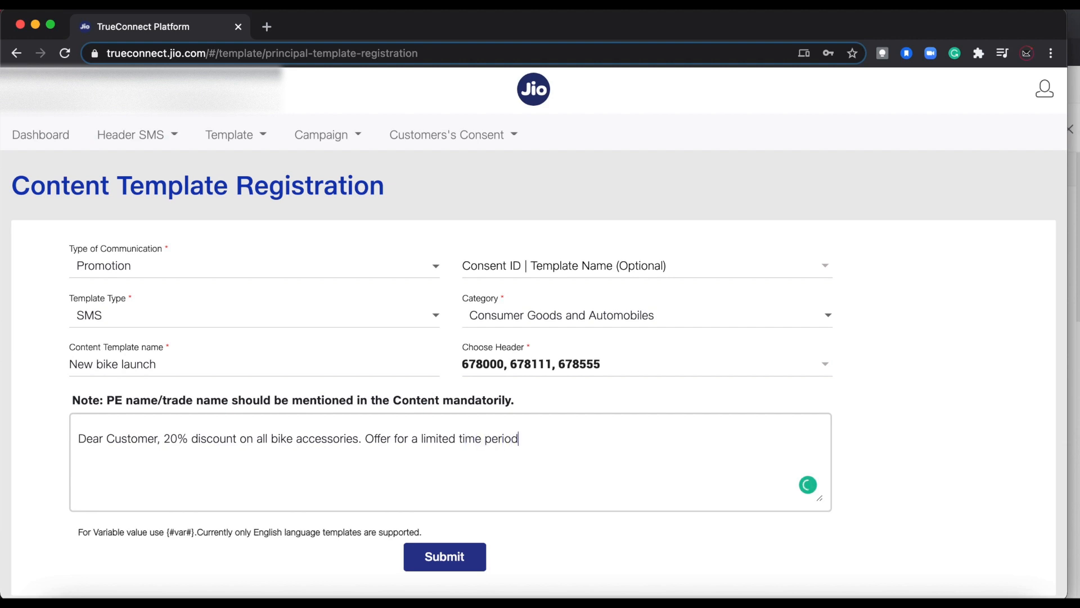
pyautogui.write('. Call 789789789')
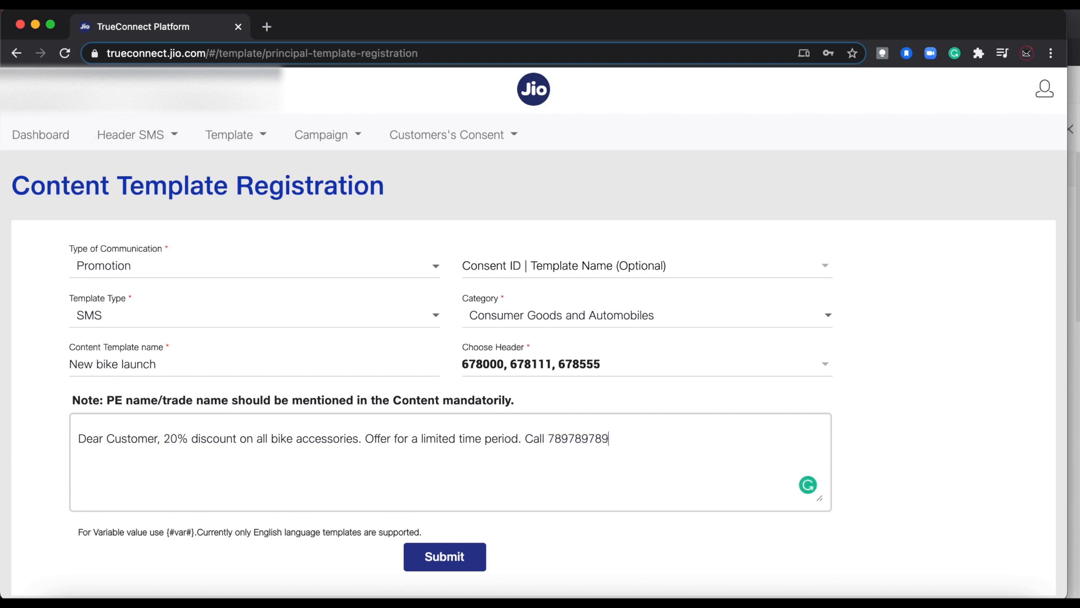
pyautogui.write(' to know more.')
# - Add the trade name "- PC Expert" at the end of the template content, as the mandatory note requires
pyautogui.moveTo(110, 399); pyautogui.dragTo(516, 398)
pyautogui.click(704, 437)
pyautogui.write('- PC Expert')
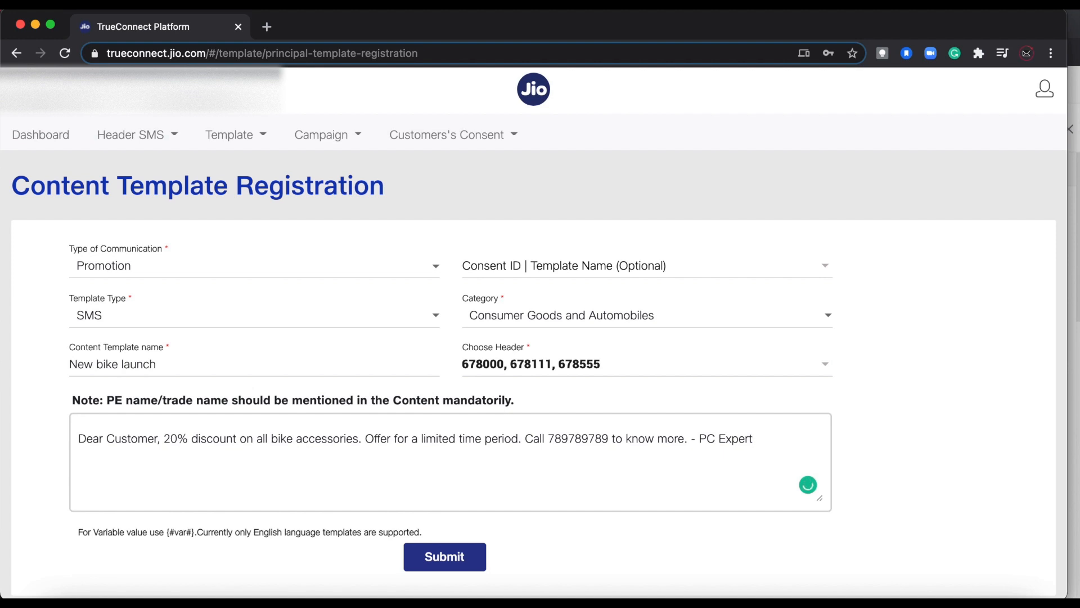
# - Submit the New bike launch template for approval, including the validated content, and acknowledge the request
pyautogui.click(471, 558)
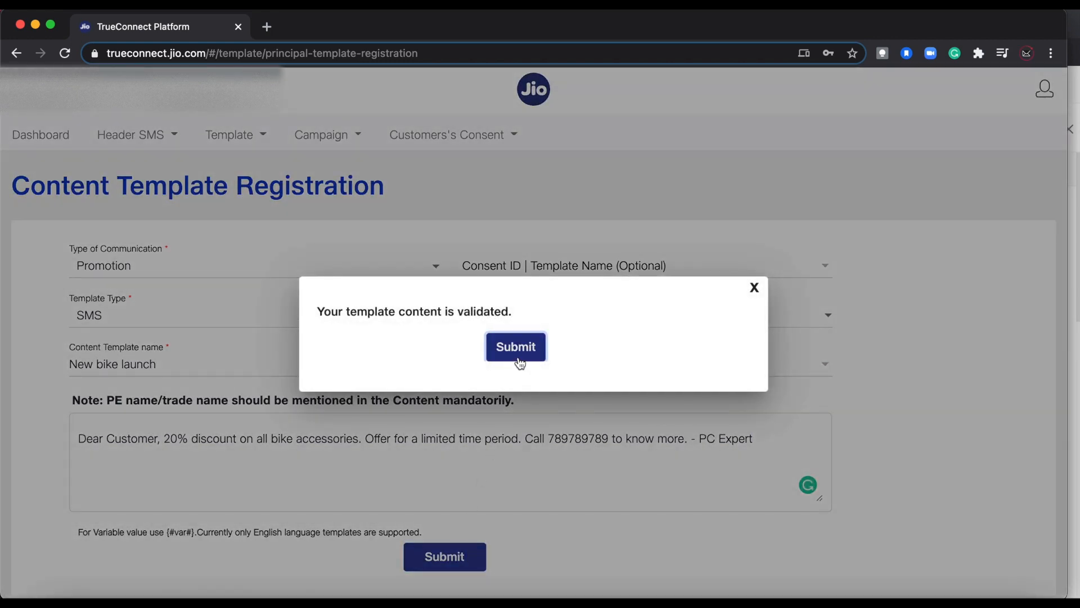
pyautogui.click(518, 360)
pyautogui.click(552, 340)
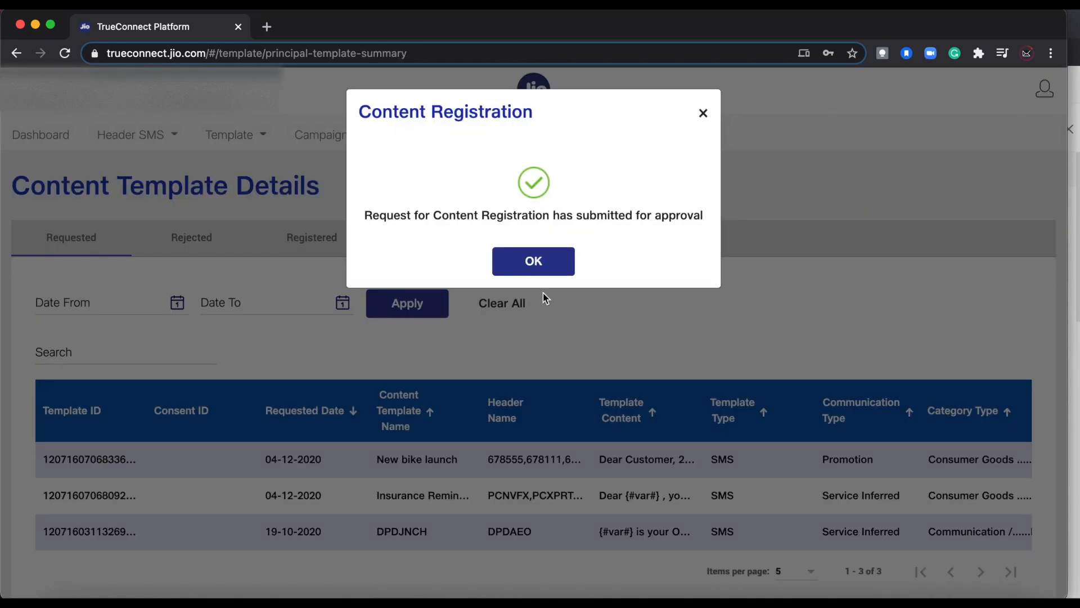
pyautogui.click(539, 269)
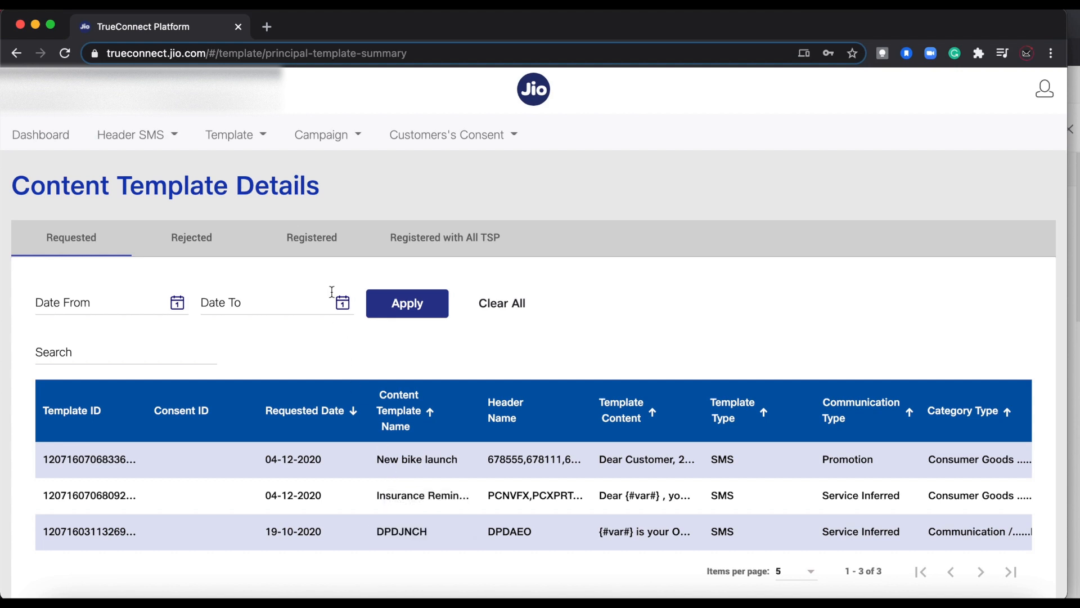
# - Check the list of registered content templates and return to the requested ones
pyautogui.click(324, 248)
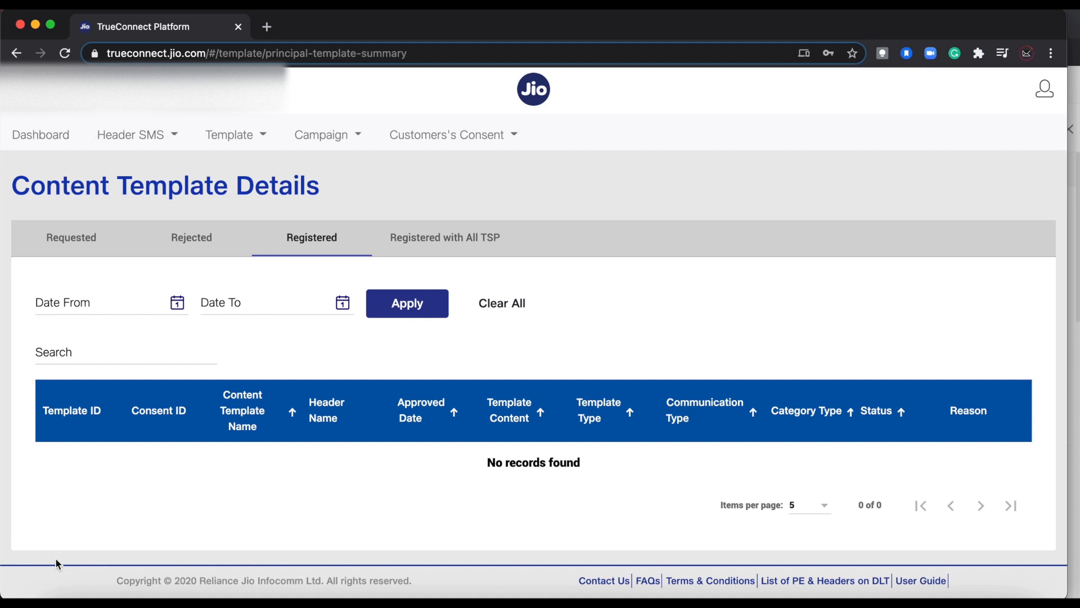
pyautogui.click(81, 238)
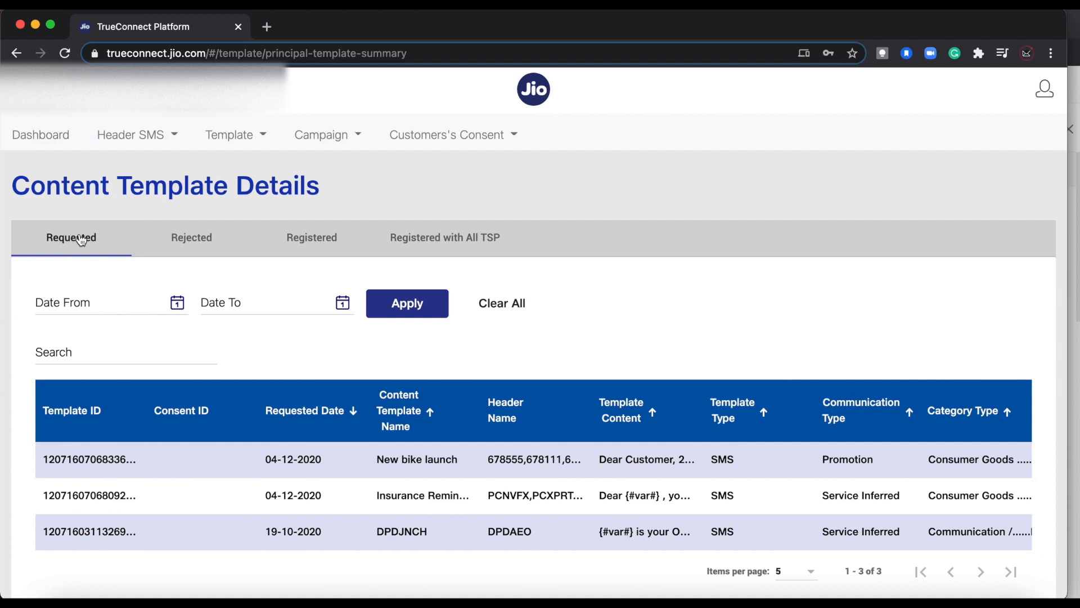